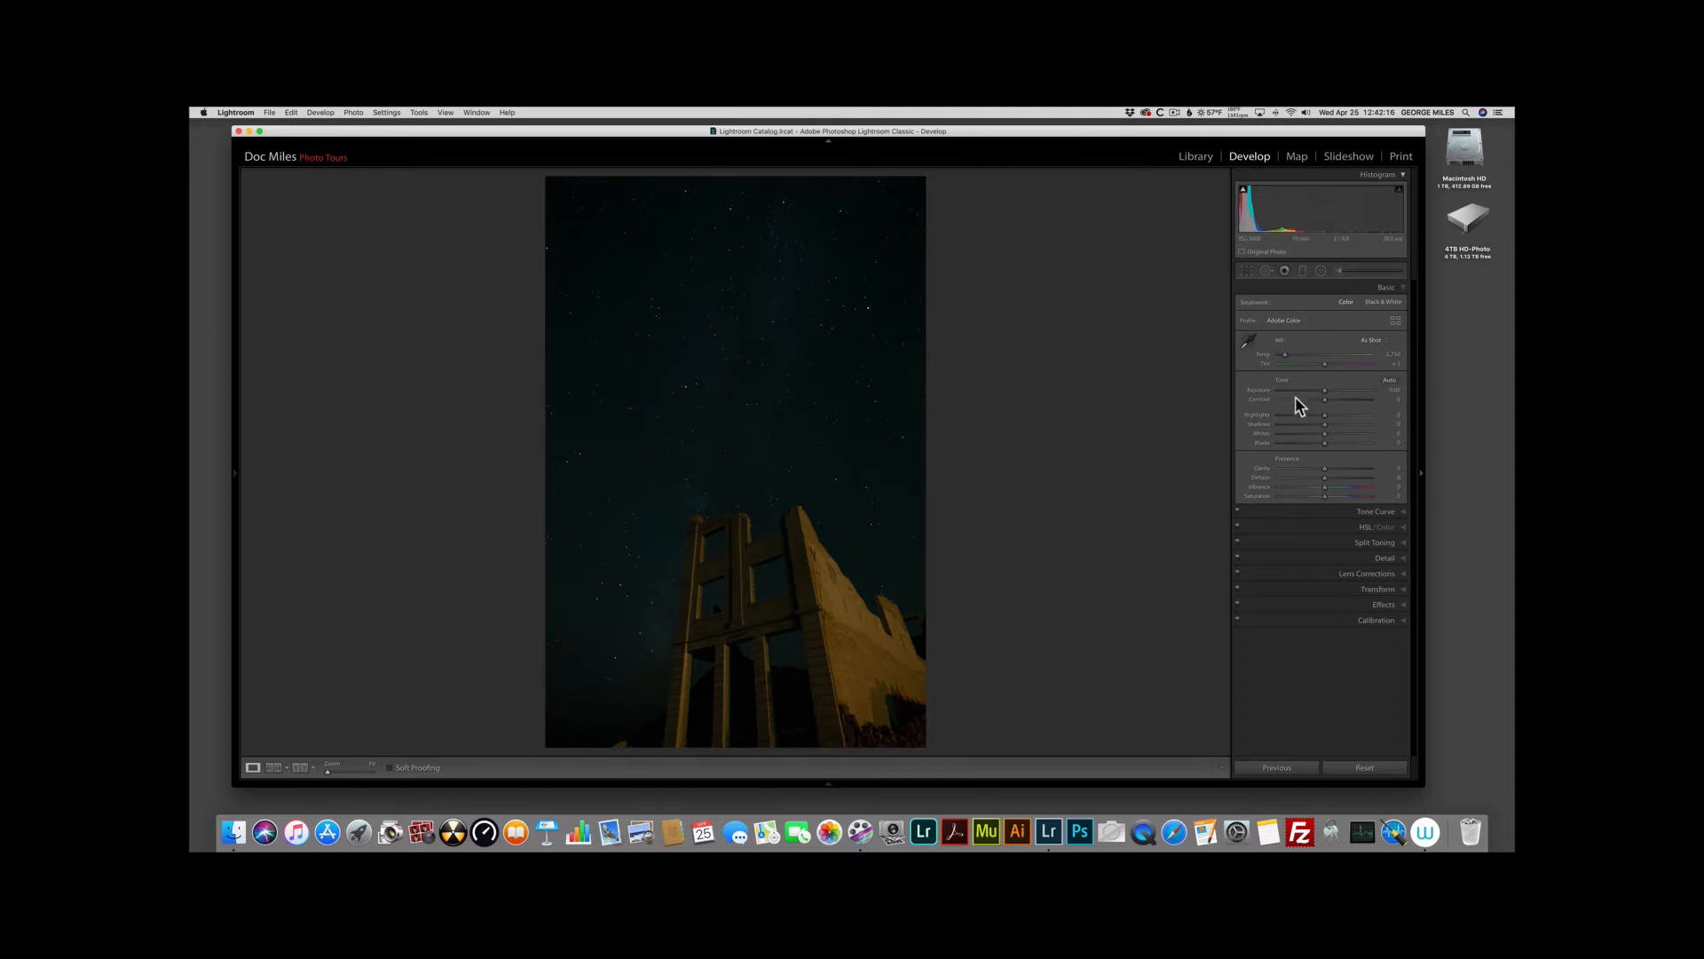
- Apply automatic tone to the night photo, cool its white balance temperature, and set Tint to +13
{"action": "left_click", "coordinate": [1390, 381]}
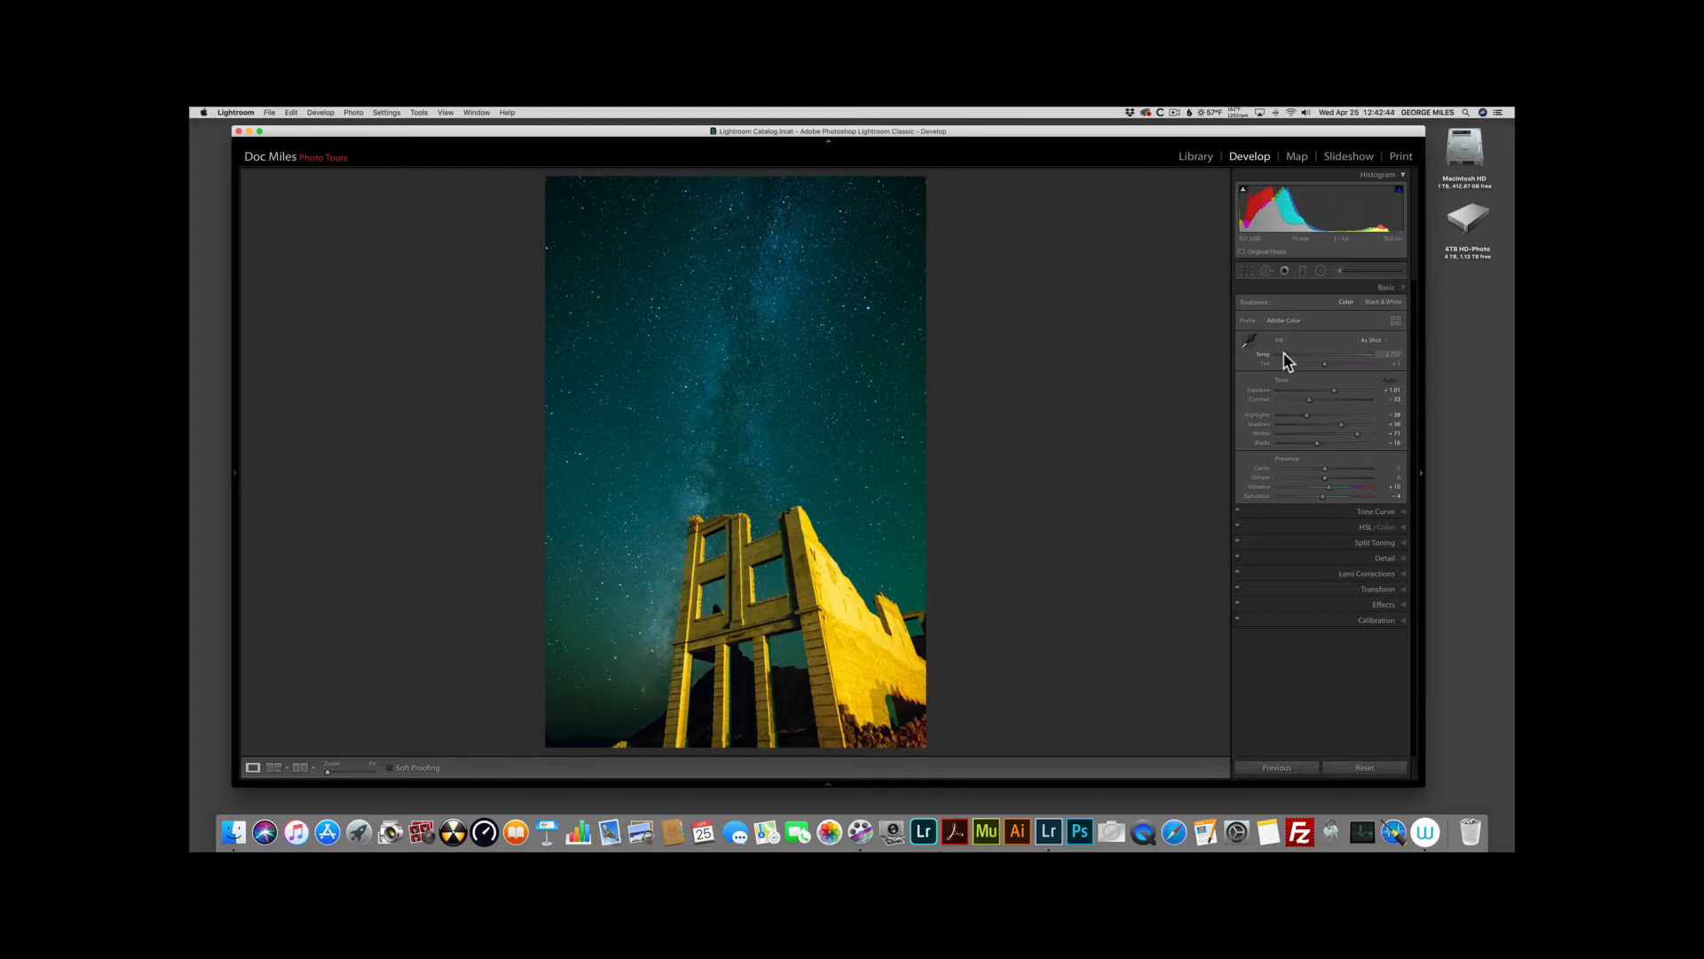
{"action": "left_click_drag", "start_coordinate": [1282, 353], "coordinate": [1281, 353]}
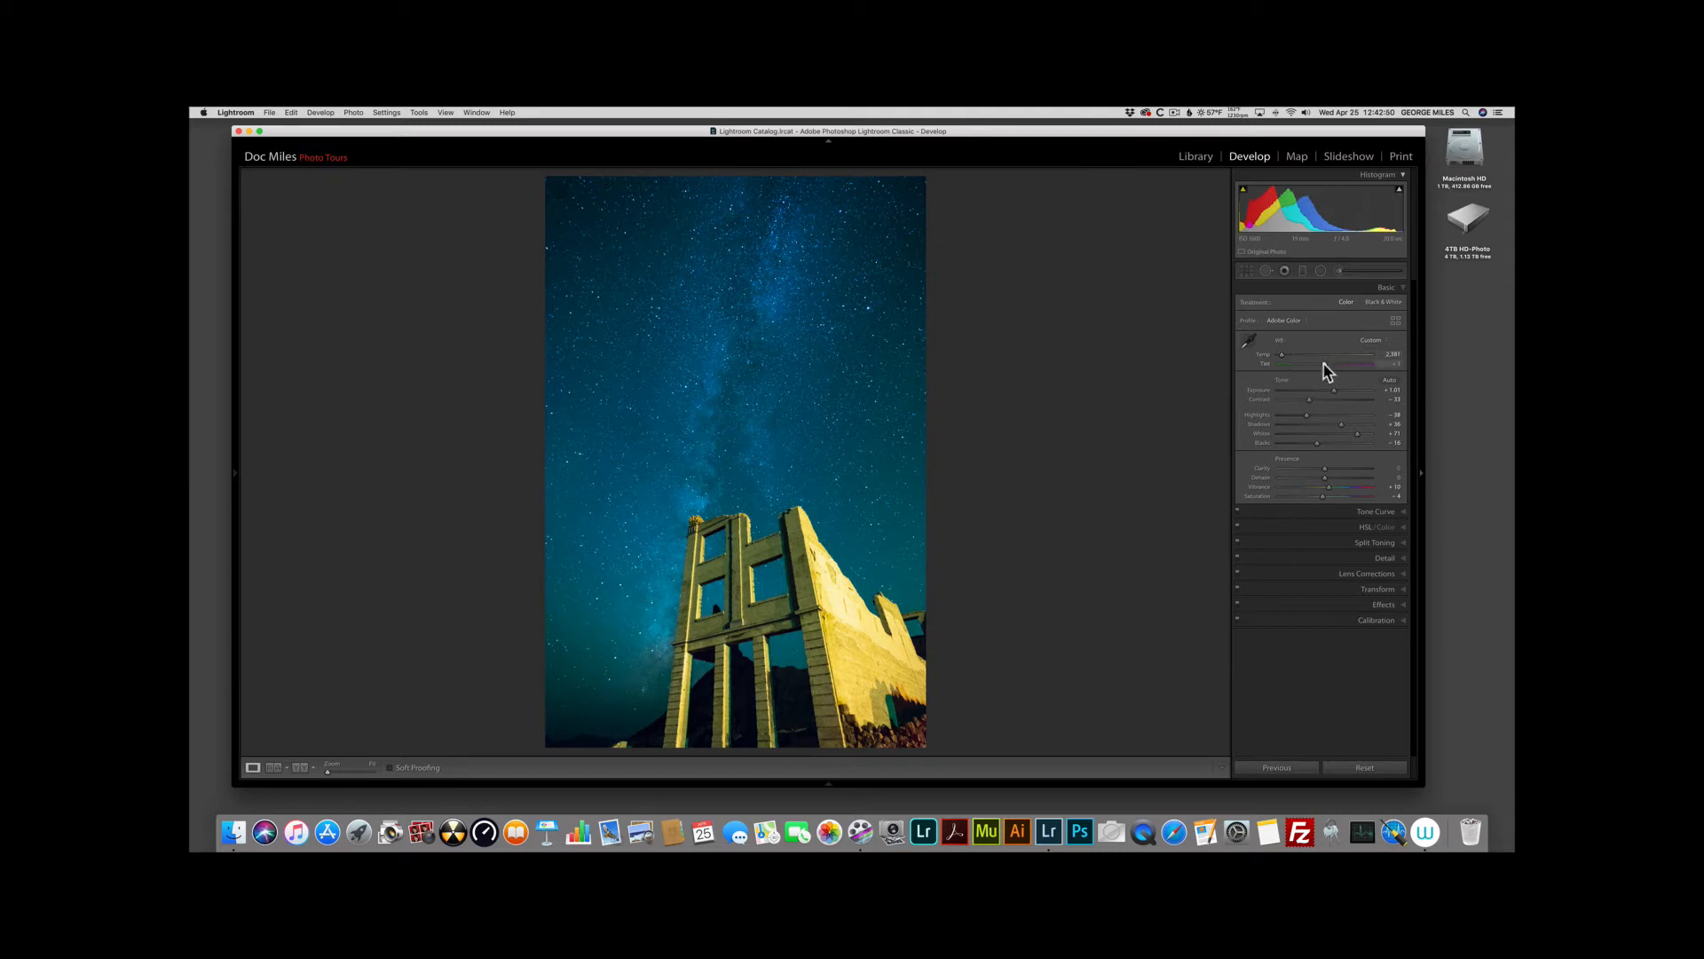
{"action": "left_click_drag", "start_coordinate": [1324, 364], "coordinate": [1328, 364]}
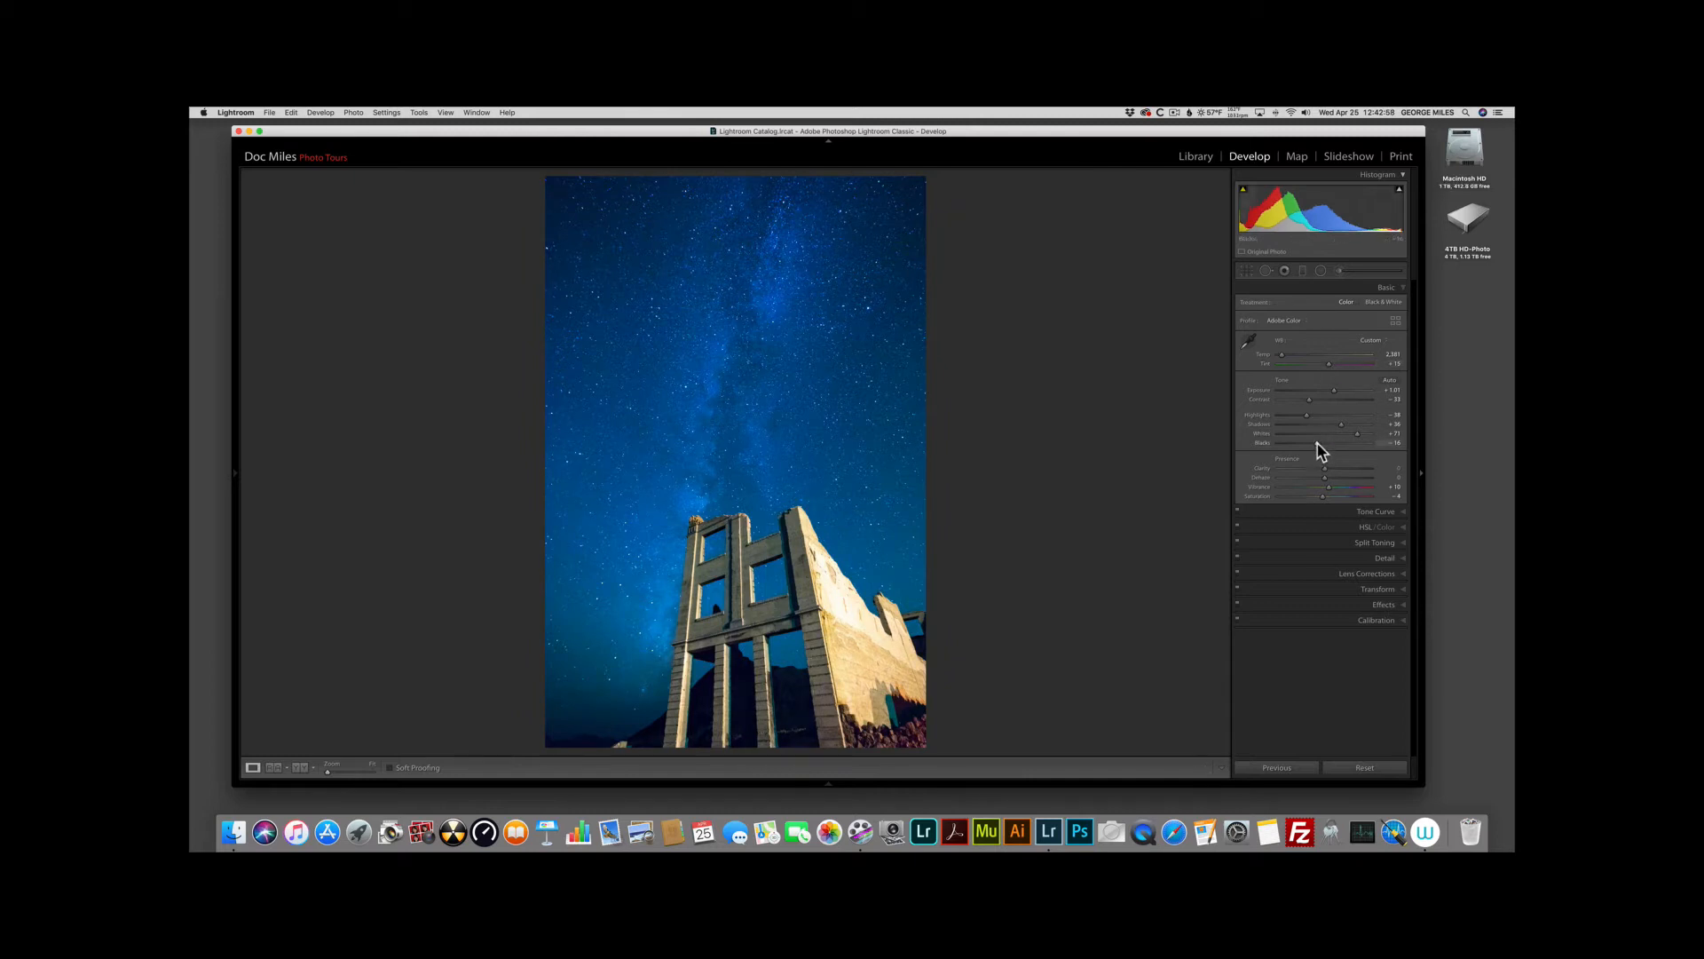
- Set the photo's Blacks to −51, Highlights to −47 and Contrast to +18
{"action": "left_click_drag", "start_coordinate": [1315, 441], "coordinate": [1300, 444]}
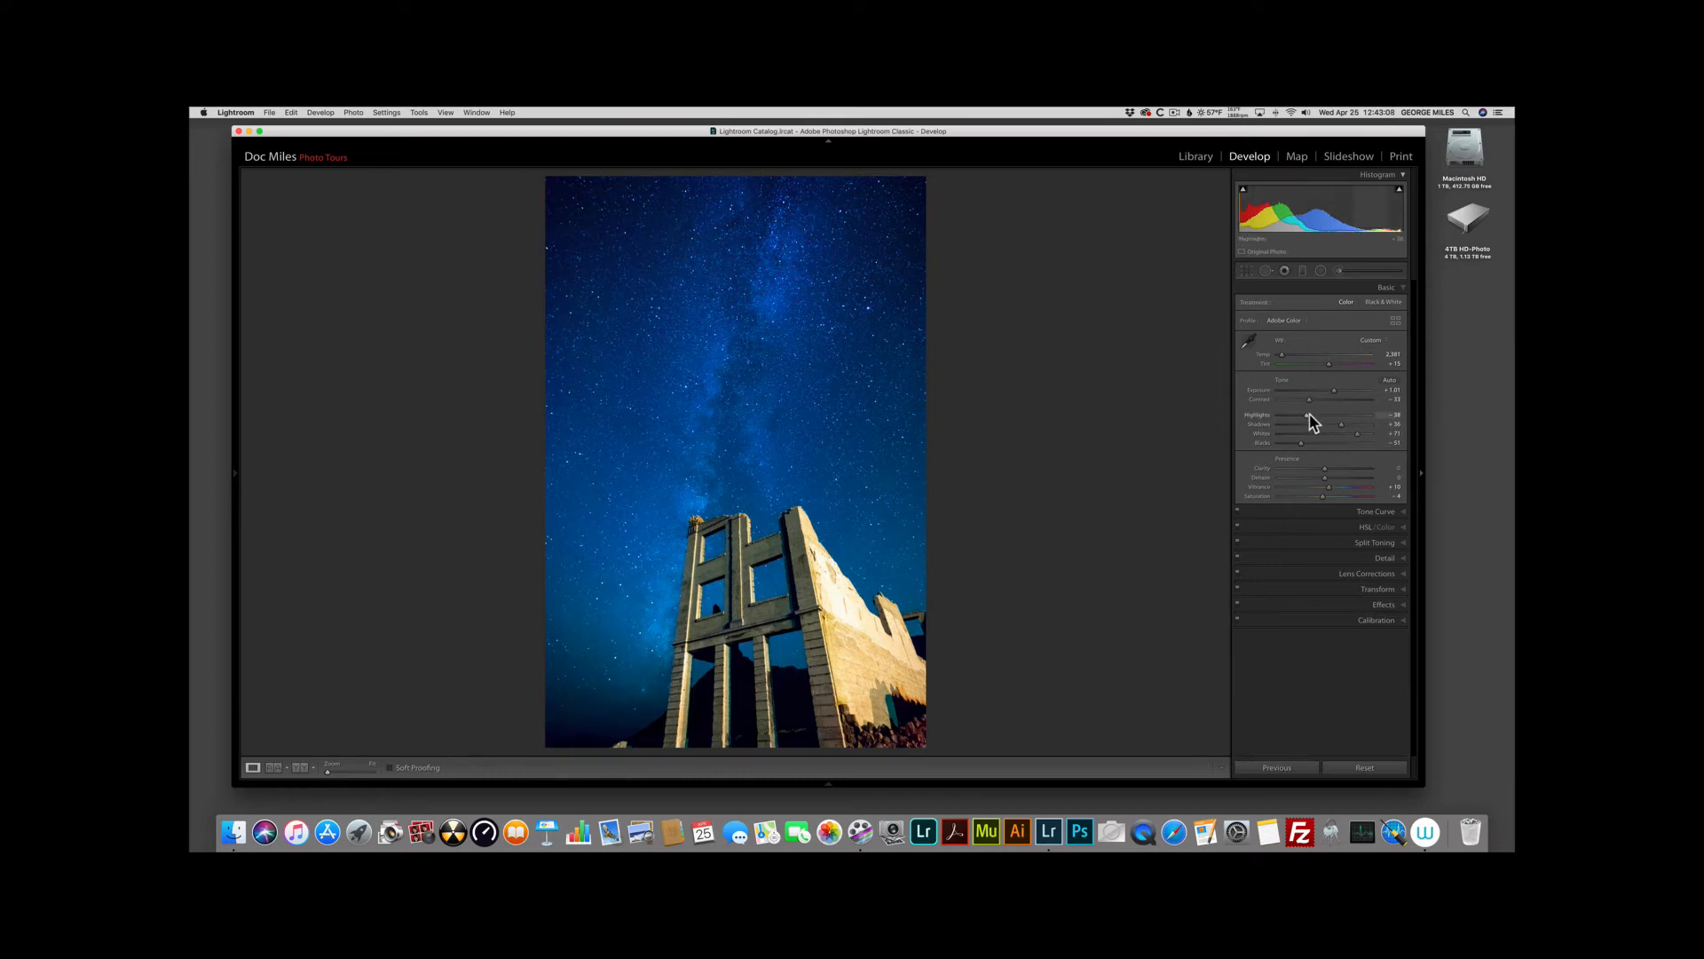
{"action": "left_click_drag", "start_coordinate": [1306, 415], "coordinate": [1305, 414]}
{"action": "left_click_drag", "start_coordinate": [1320, 395], "coordinate": [1334, 389]}
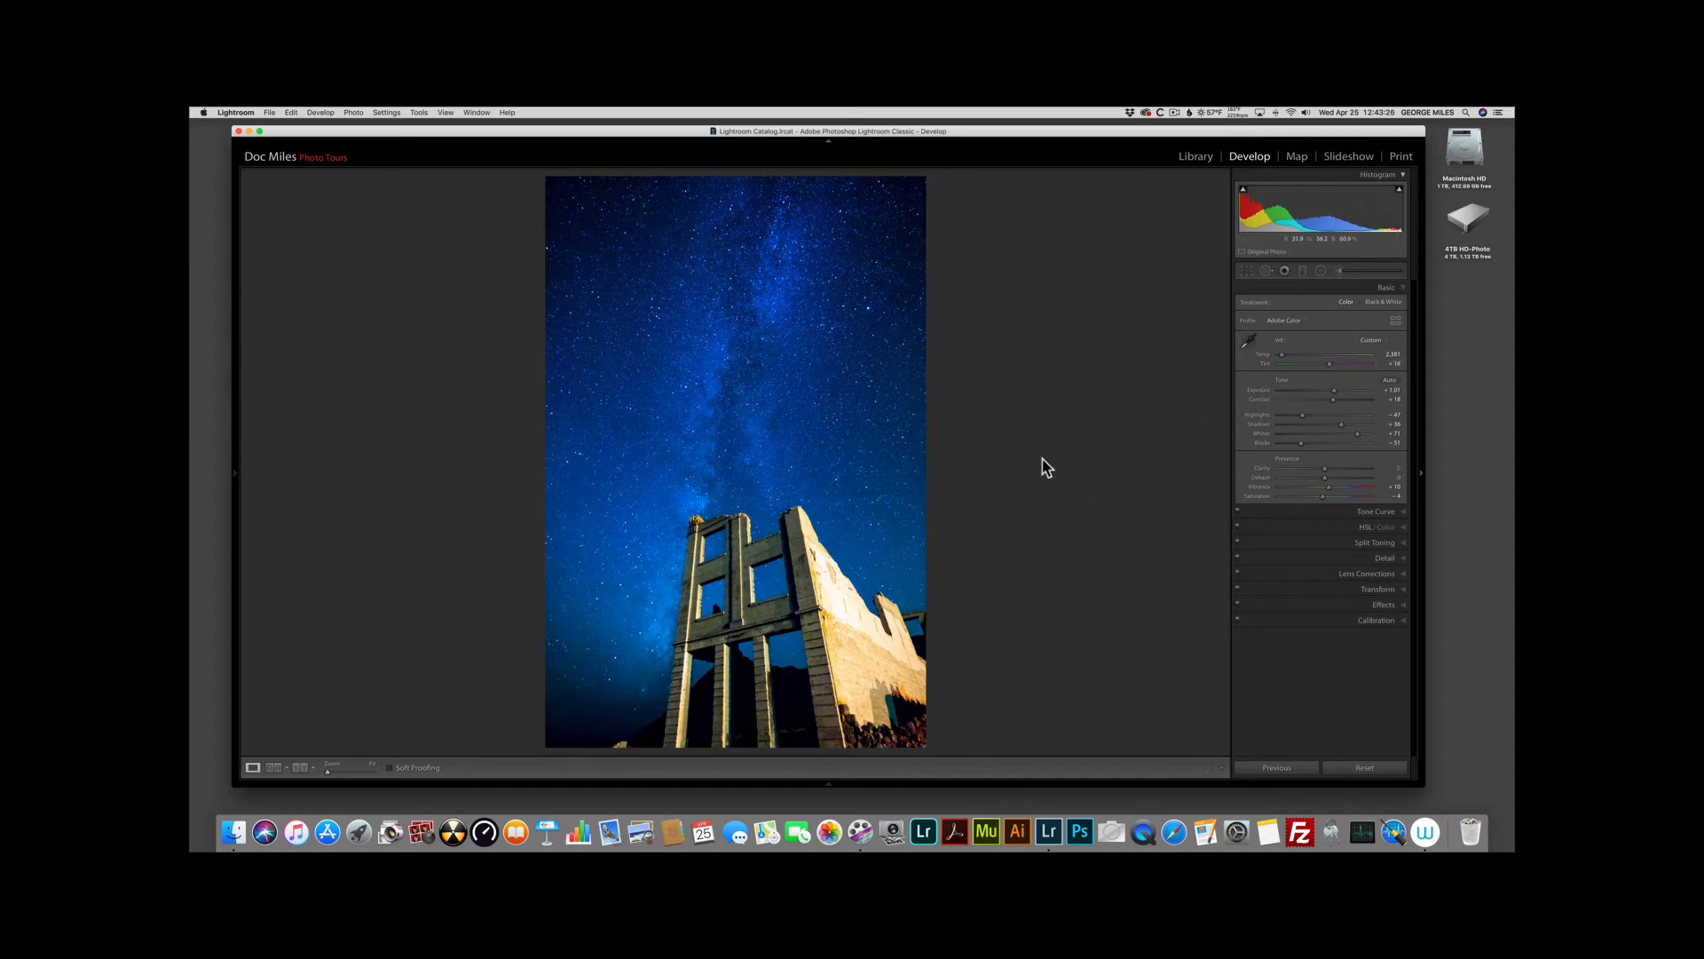
- Set up an adjustment brush with raised Exposure, slightly raised Highlights and Clarity 10, and enlarge the brush
{"action": "left_click", "coordinate": [1339, 270]}
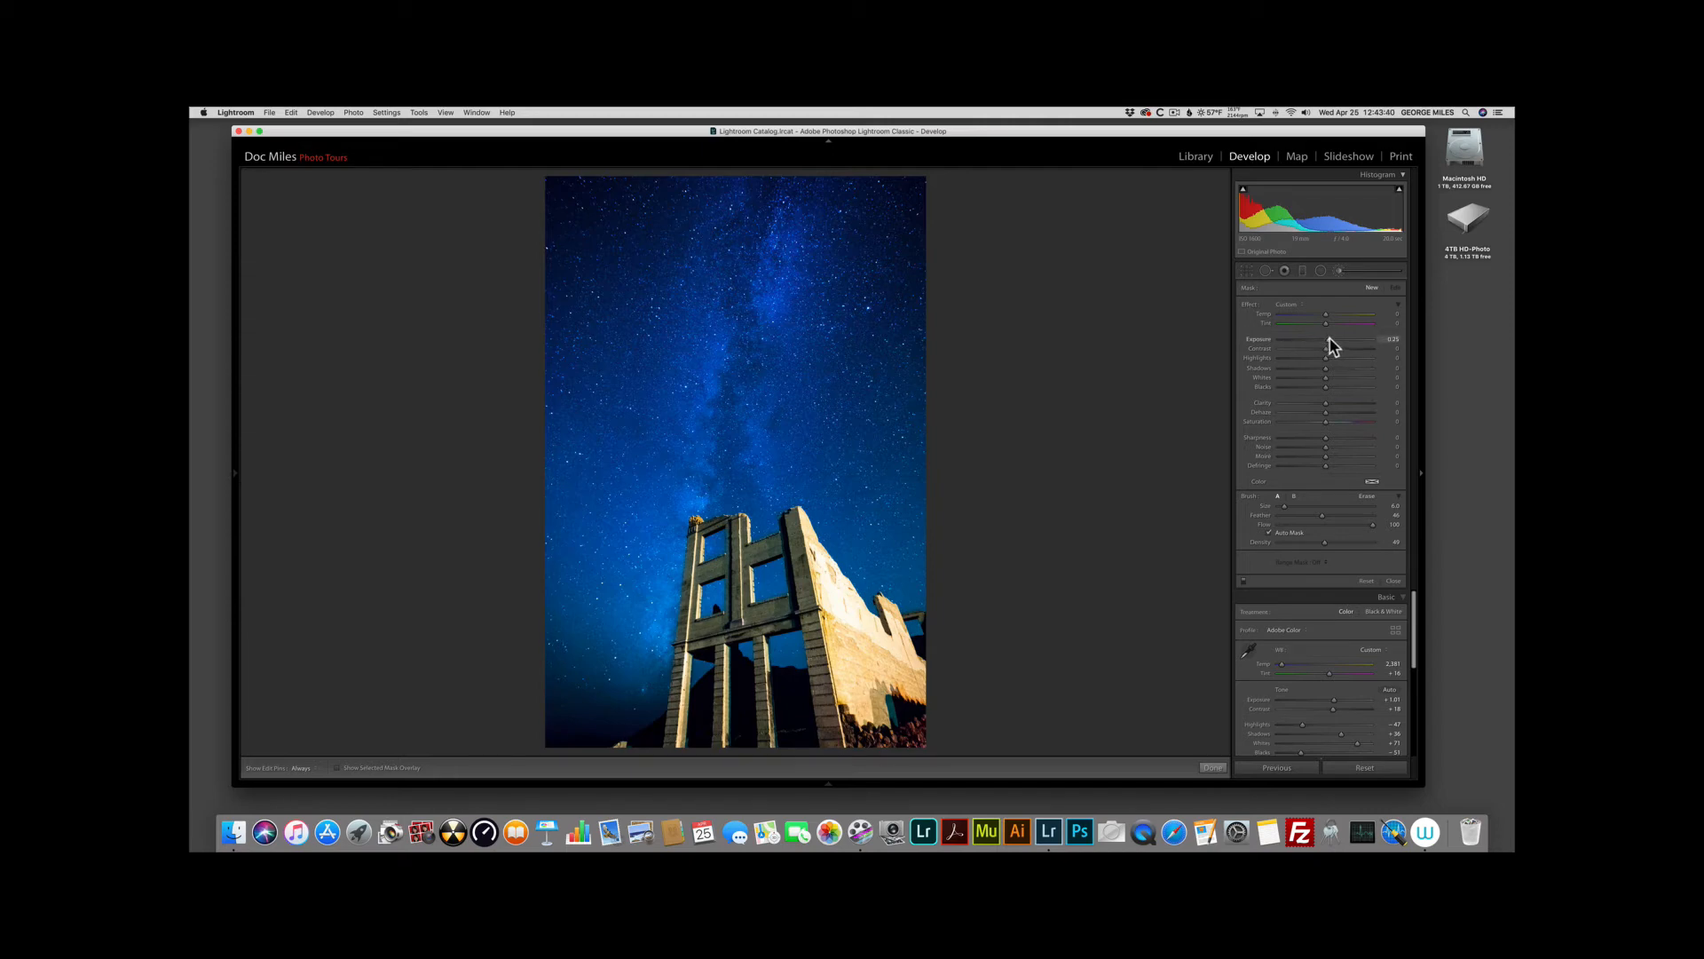
{"action": "left_click_drag", "start_coordinate": [1331, 338], "coordinate": [1331, 359]}
{"action": "left_click_drag", "start_coordinate": [1331, 401], "coordinate": [1331, 410]}
{"action": "scroll", "coordinate": [818, 389], "scroll_direction": "up", "scroll_amount": 5}
- Paint the brightening adjustment along the Milky Way, check it without the edit pin, and close the Adjustment Brush
{"action": "left_click_drag", "start_coordinate": [789, 207], "coordinate": [778, 248]}
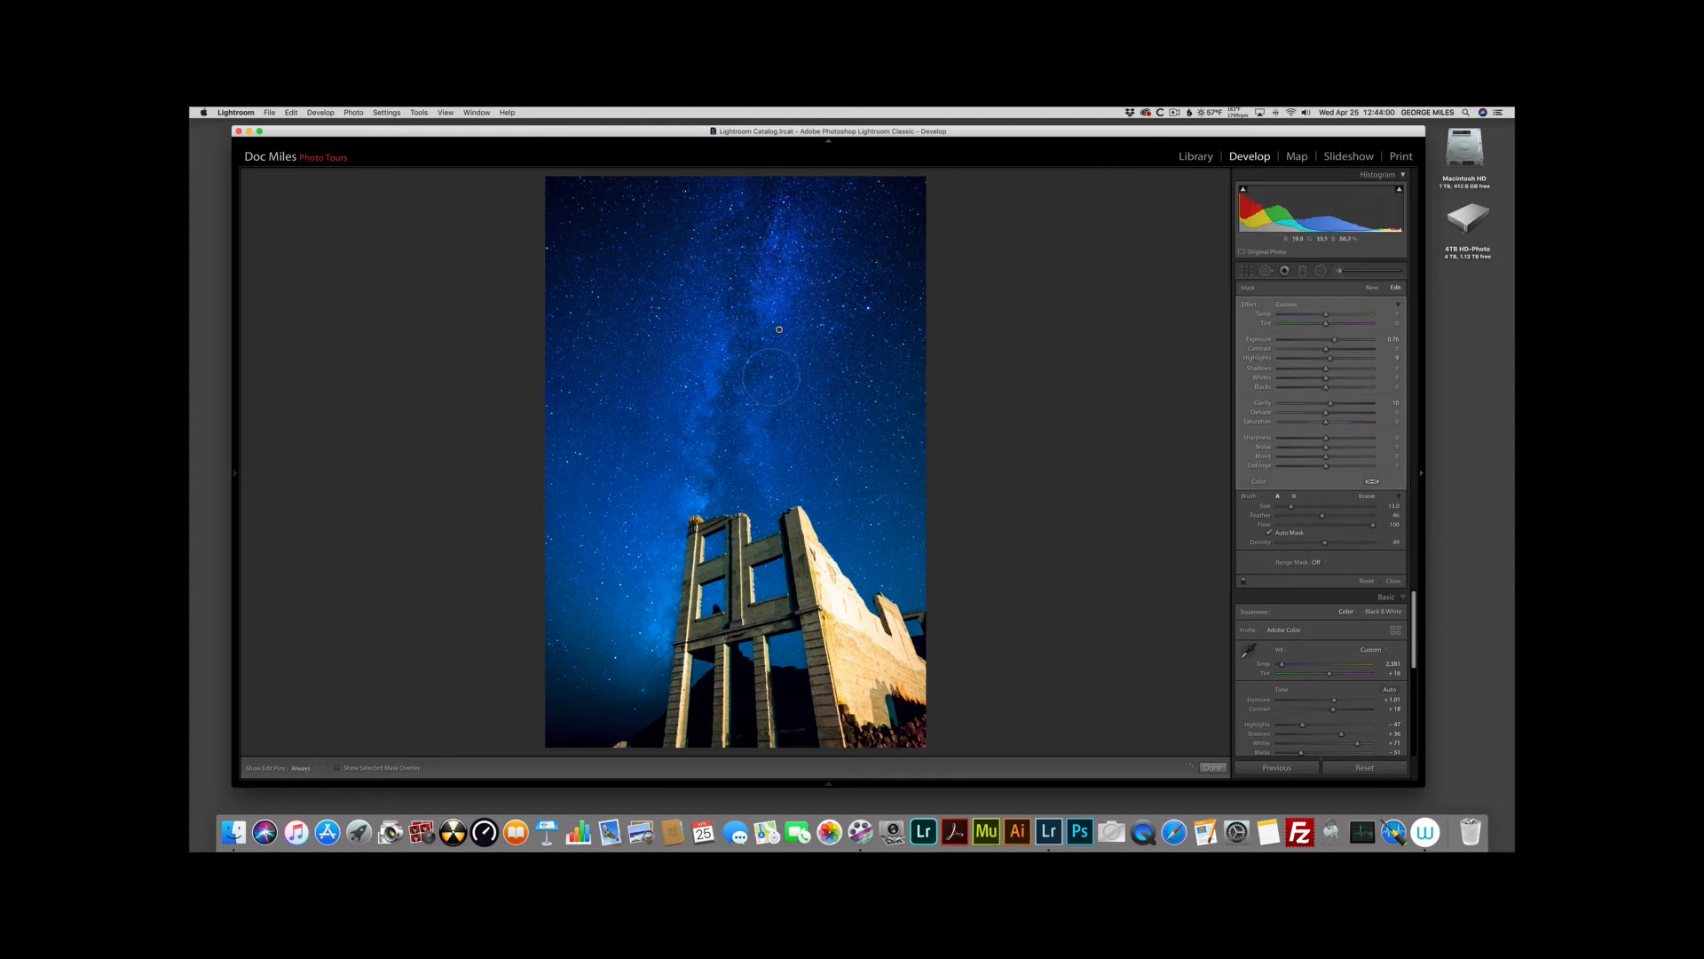
{"action": "mouse_move", "coordinate": [767, 447]}
{"action": "left_mouse_down"}
{"action": "mouse_move", "coordinate": [785, 188]}
{"action": "mouse_move", "coordinate": [774, 411]}
{"action": "left_mouse_up"}
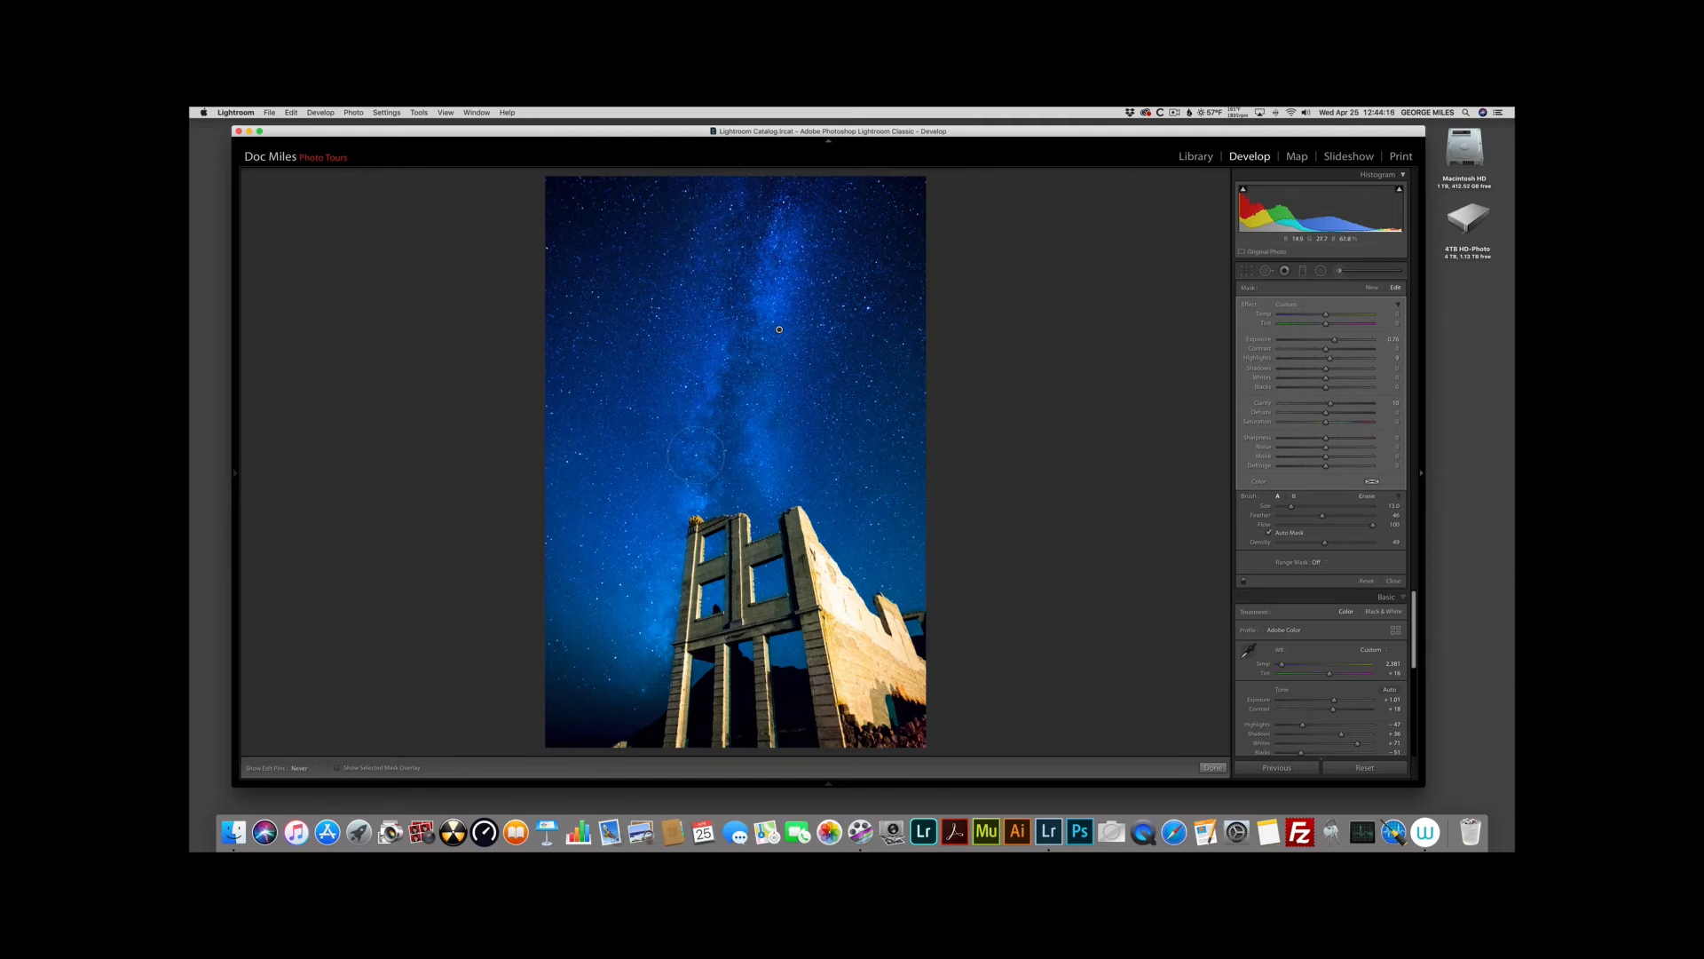
{"action": "key", "text": "h"}
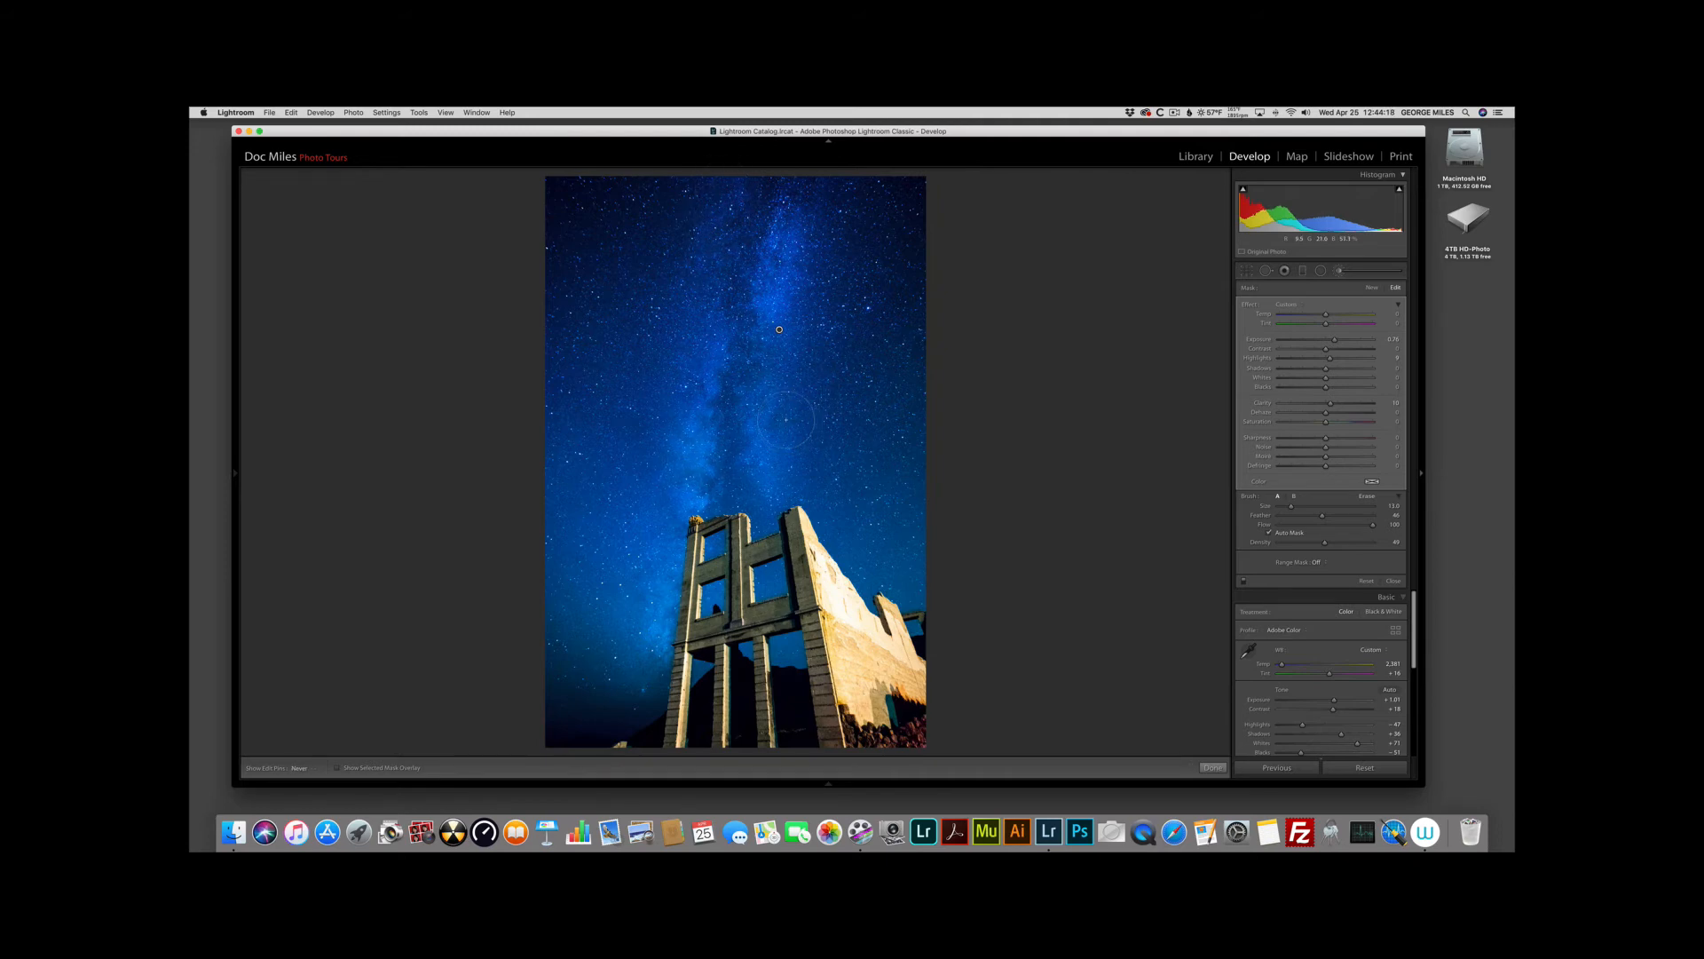
{"action": "key", "text": "h"}
{"action": "key", "text": "h"}
{"action": "left_click", "coordinate": [1340, 272]}
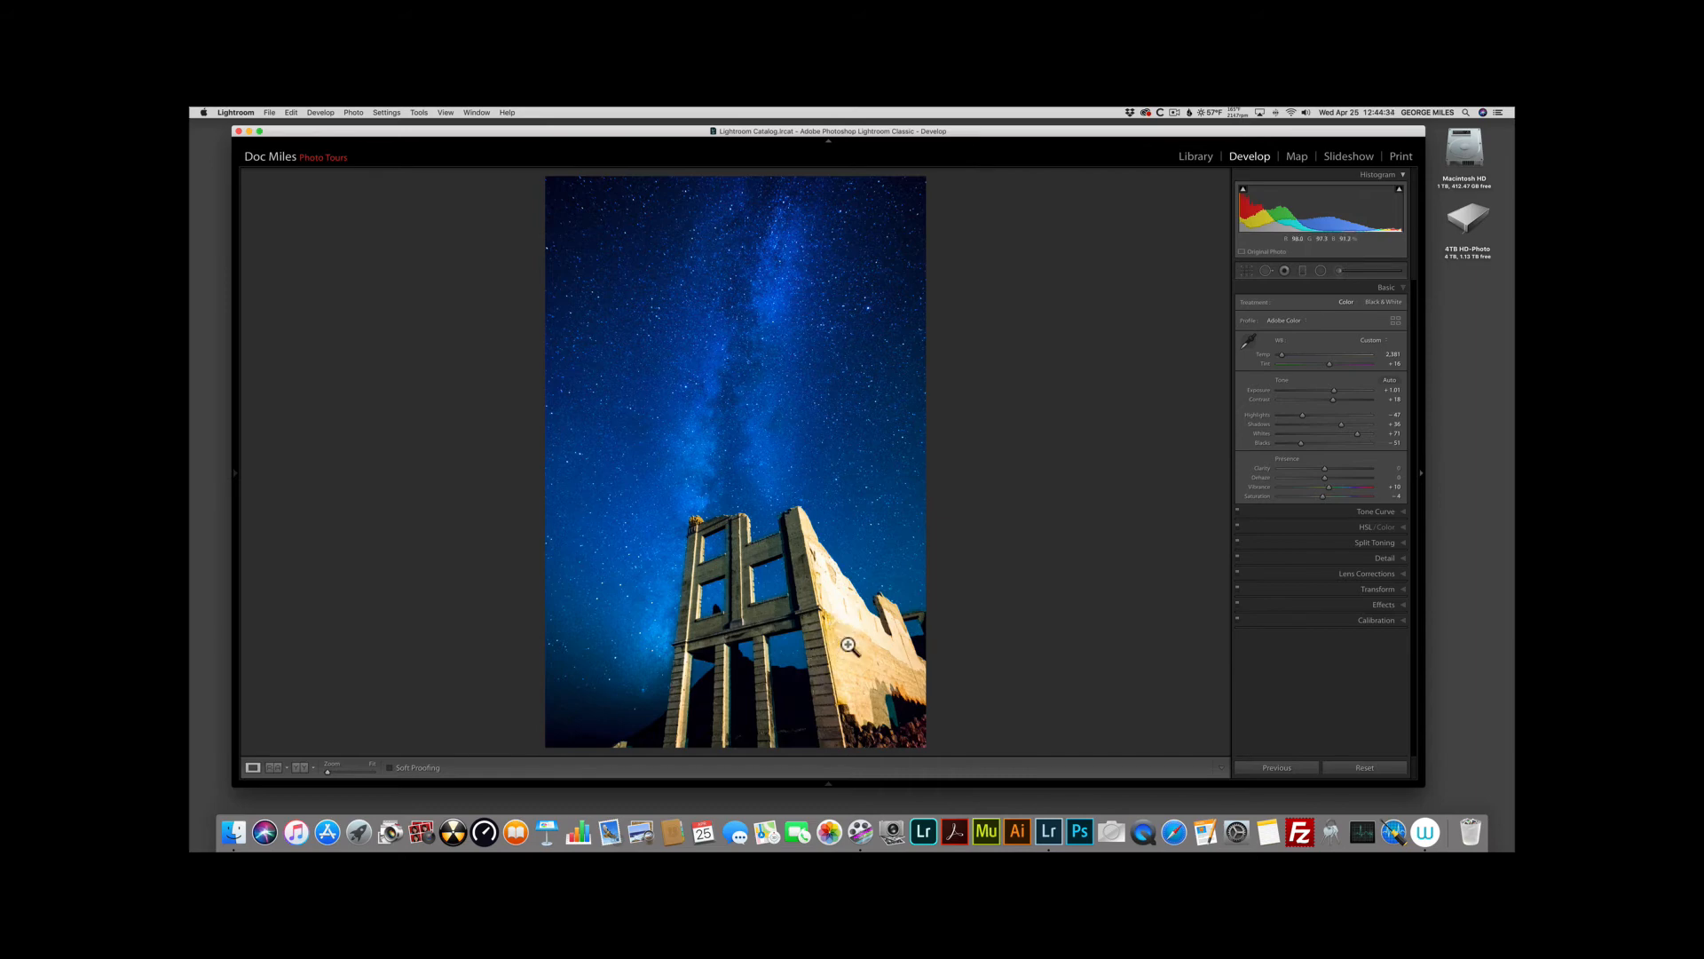
- Start a new brush adjustment with reset effects, Temp −22, Exposure −0.77 and Saturation about −70, and shrink the brush to size 7
{"action": "left_click", "coordinate": [1341, 272]}
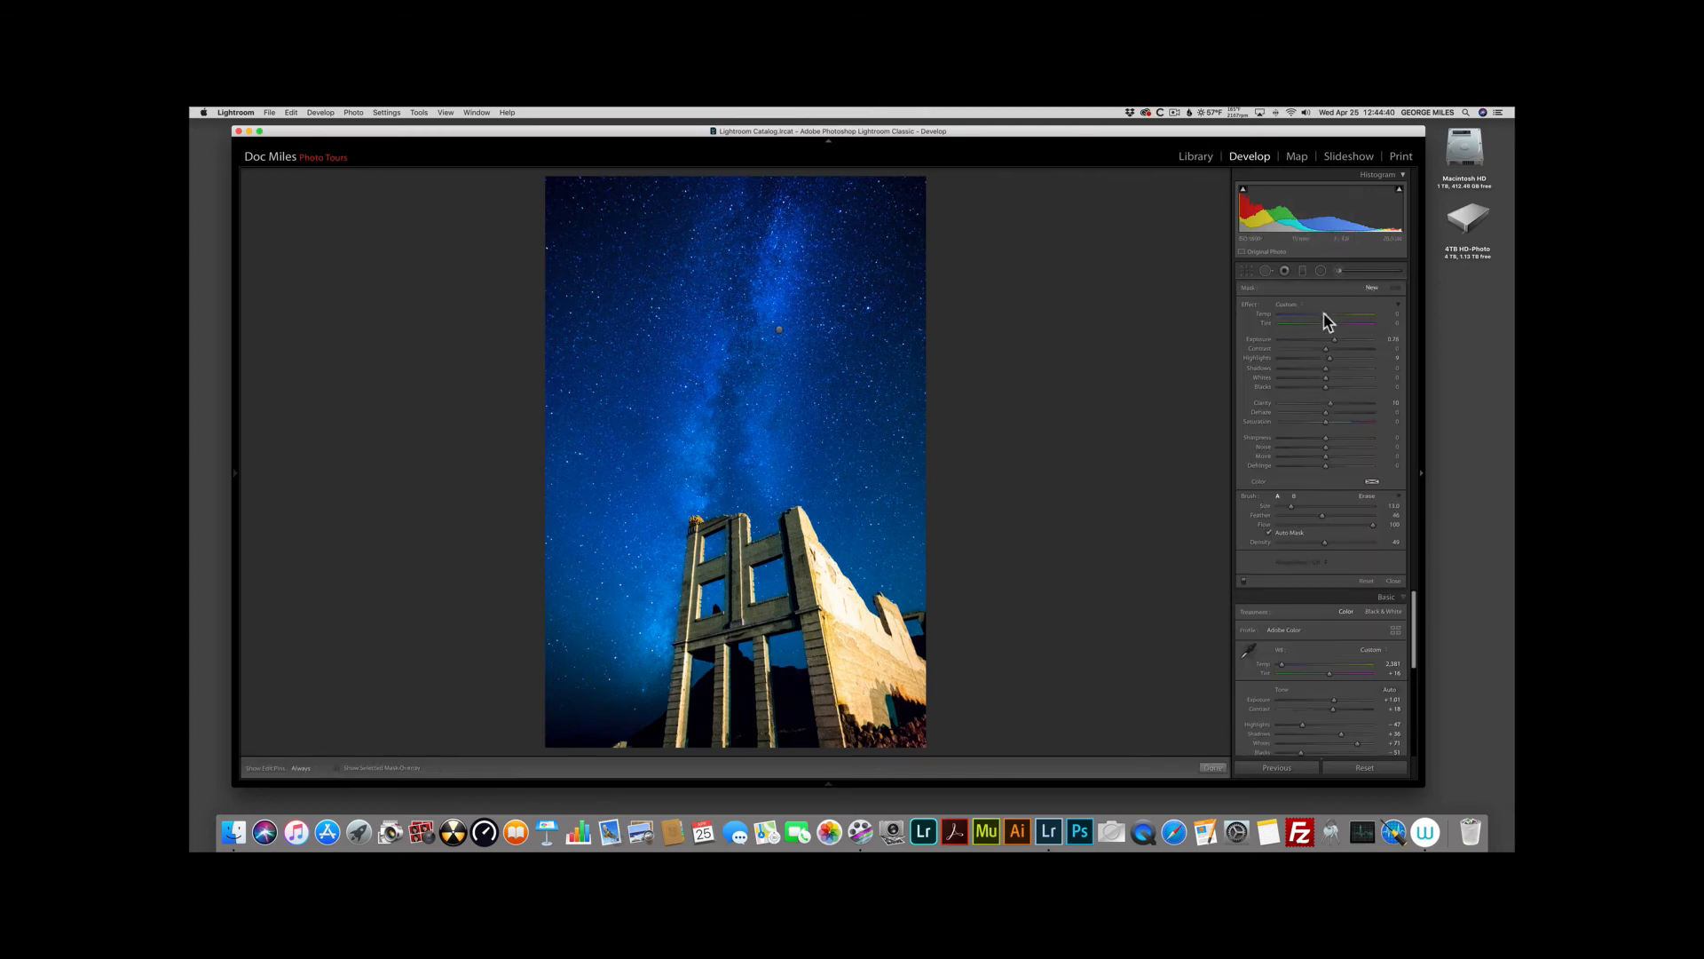
{"action": "double_click", "coordinate": [1252, 305]}
{"action": "left_click_drag", "start_coordinate": [1321, 421], "coordinate": [1289, 423]}
{"action": "left_click_drag", "start_coordinate": [1324, 314], "coordinate": [1317, 315]}
{"action": "left_click_drag", "start_coordinate": [1324, 338], "coordinate": [1317, 338]}
{"action": "left_click_drag", "start_coordinate": [1316, 342], "coordinate": [1318, 344]}
{"action": "key", "text": "["}
{"action": "key", "text": "["}
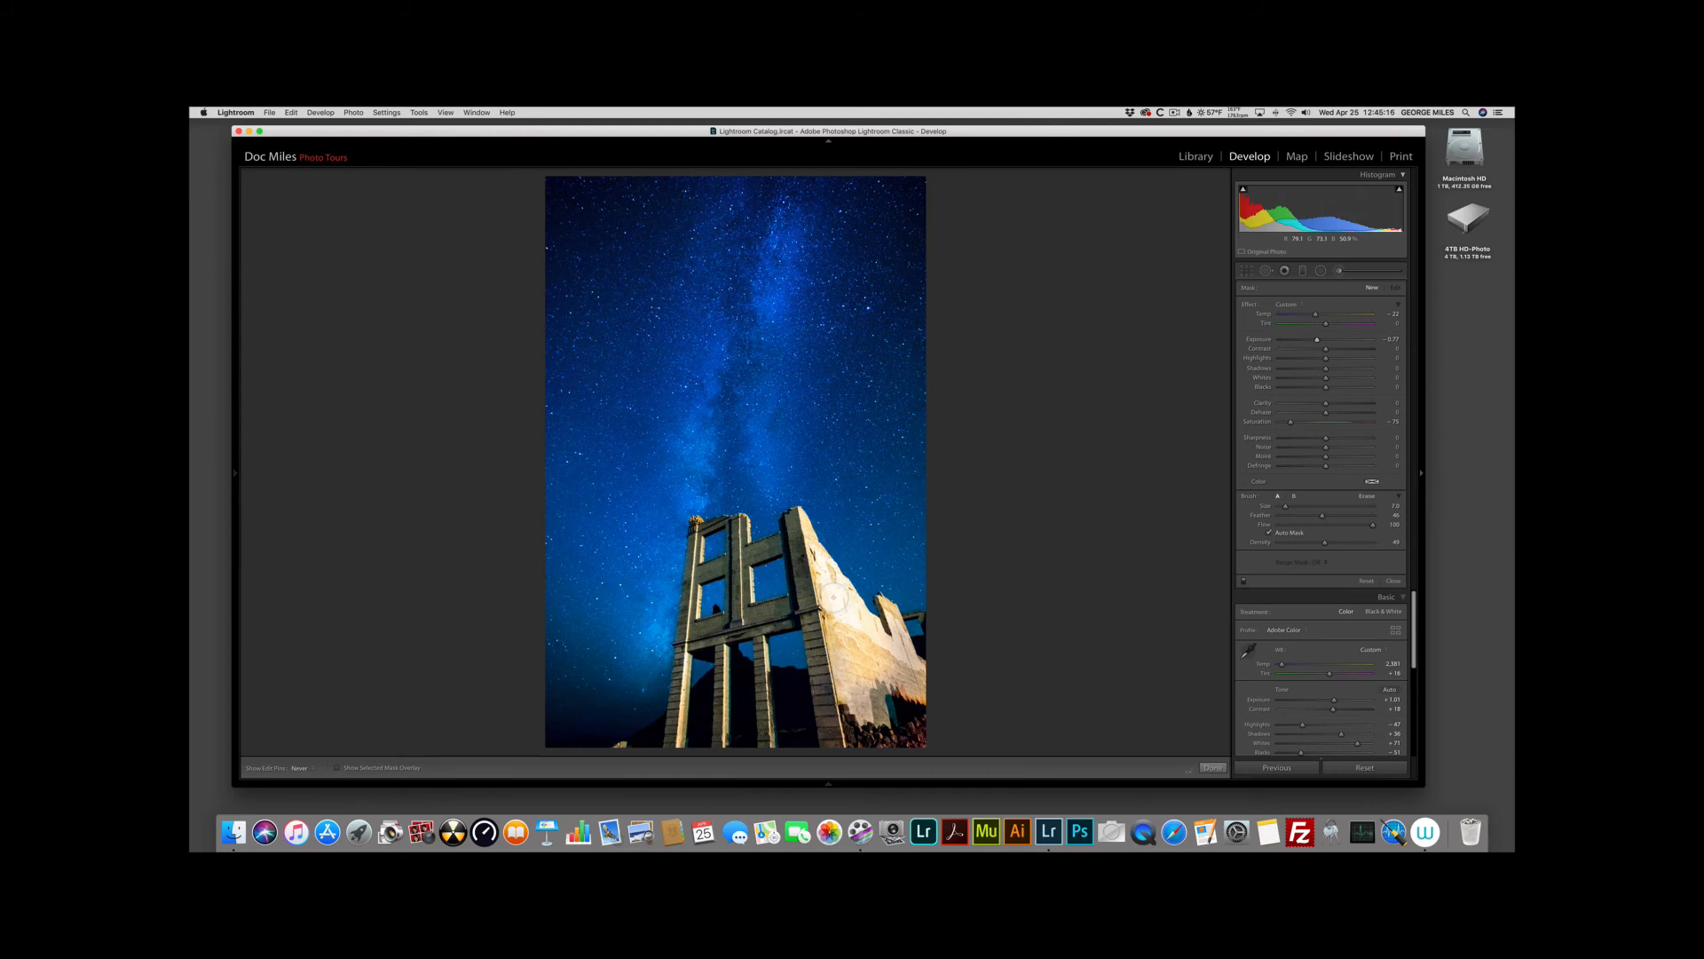
- Paint the cooler, desaturated adjustment over the ruin's lit side wall, front facade and lower columns
{"action": "mouse_move", "coordinate": [835, 599]}
{"action": "left_mouse_down"}
{"action": "mouse_move", "coordinate": [821, 561]}
{"action": "mouse_move", "coordinate": [868, 670]}
{"action": "mouse_move", "coordinate": [881, 661]}
{"action": "mouse_move", "coordinate": [847, 618]}
{"action": "left_mouse_up"}
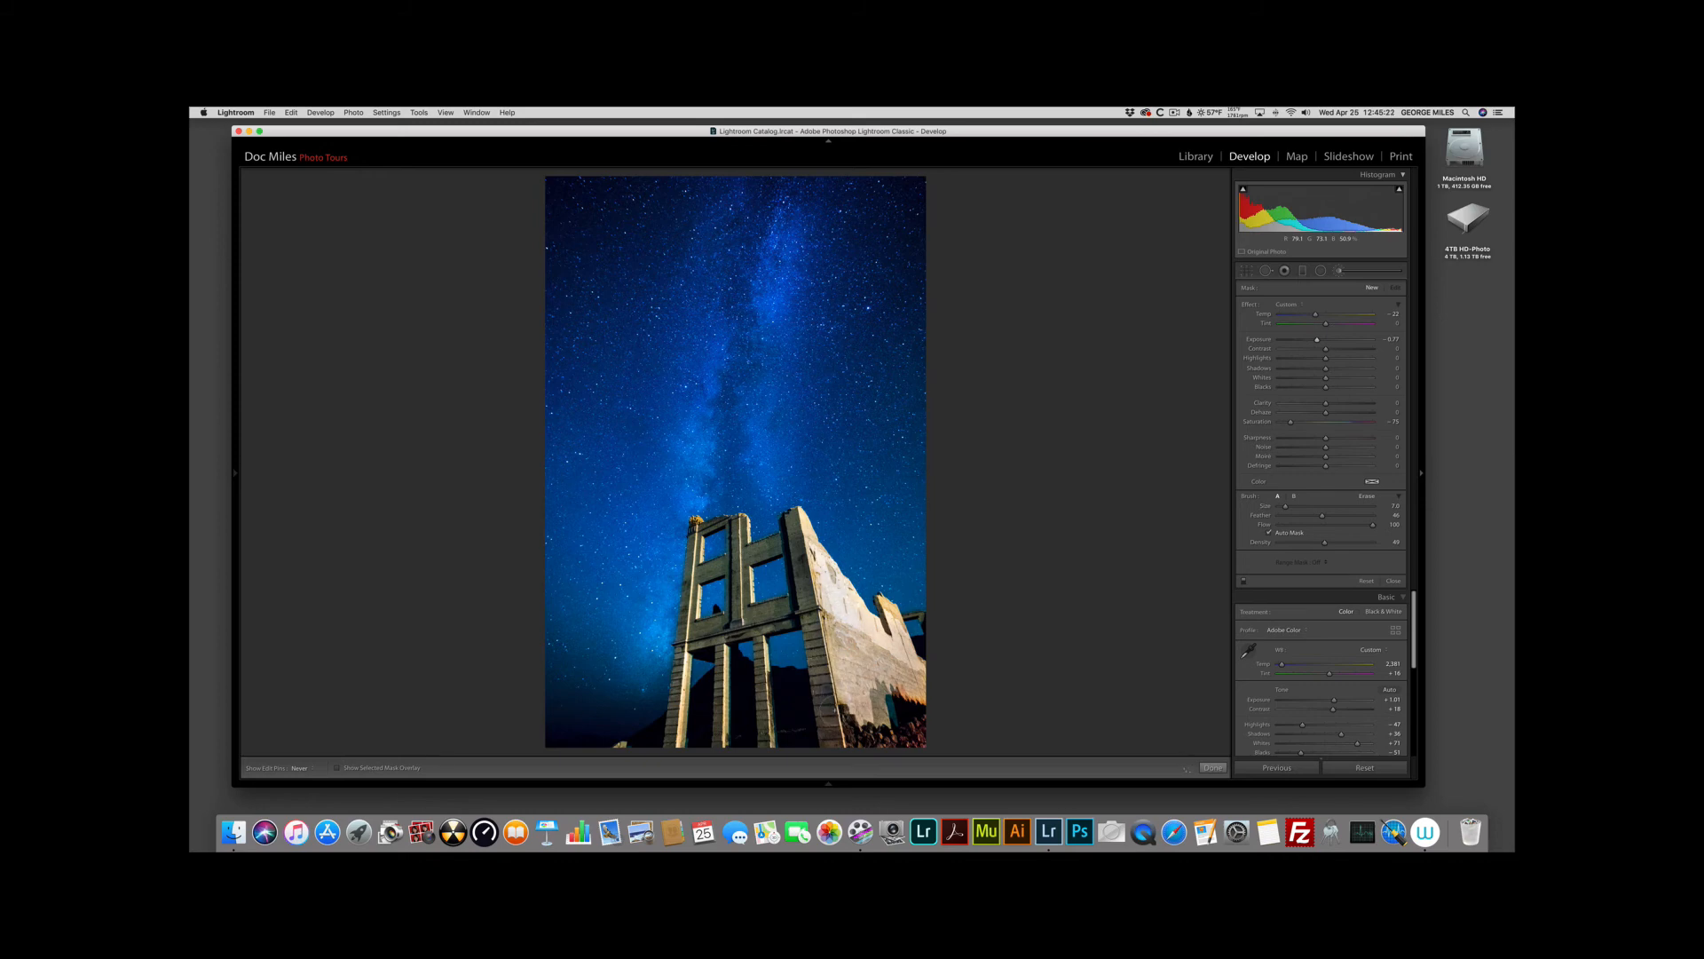
{"action": "mouse_move", "coordinate": [758, 646]}
{"action": "left_mouse_down"}
{"action": "mouse_move", "coordinate": [768, 741]}
{"action": "mouse_move", "coordinate": [736, 670]}
{"action": "mouse_move", "coordinate": [719, 725]}
{"action": "left_mouse_up"}
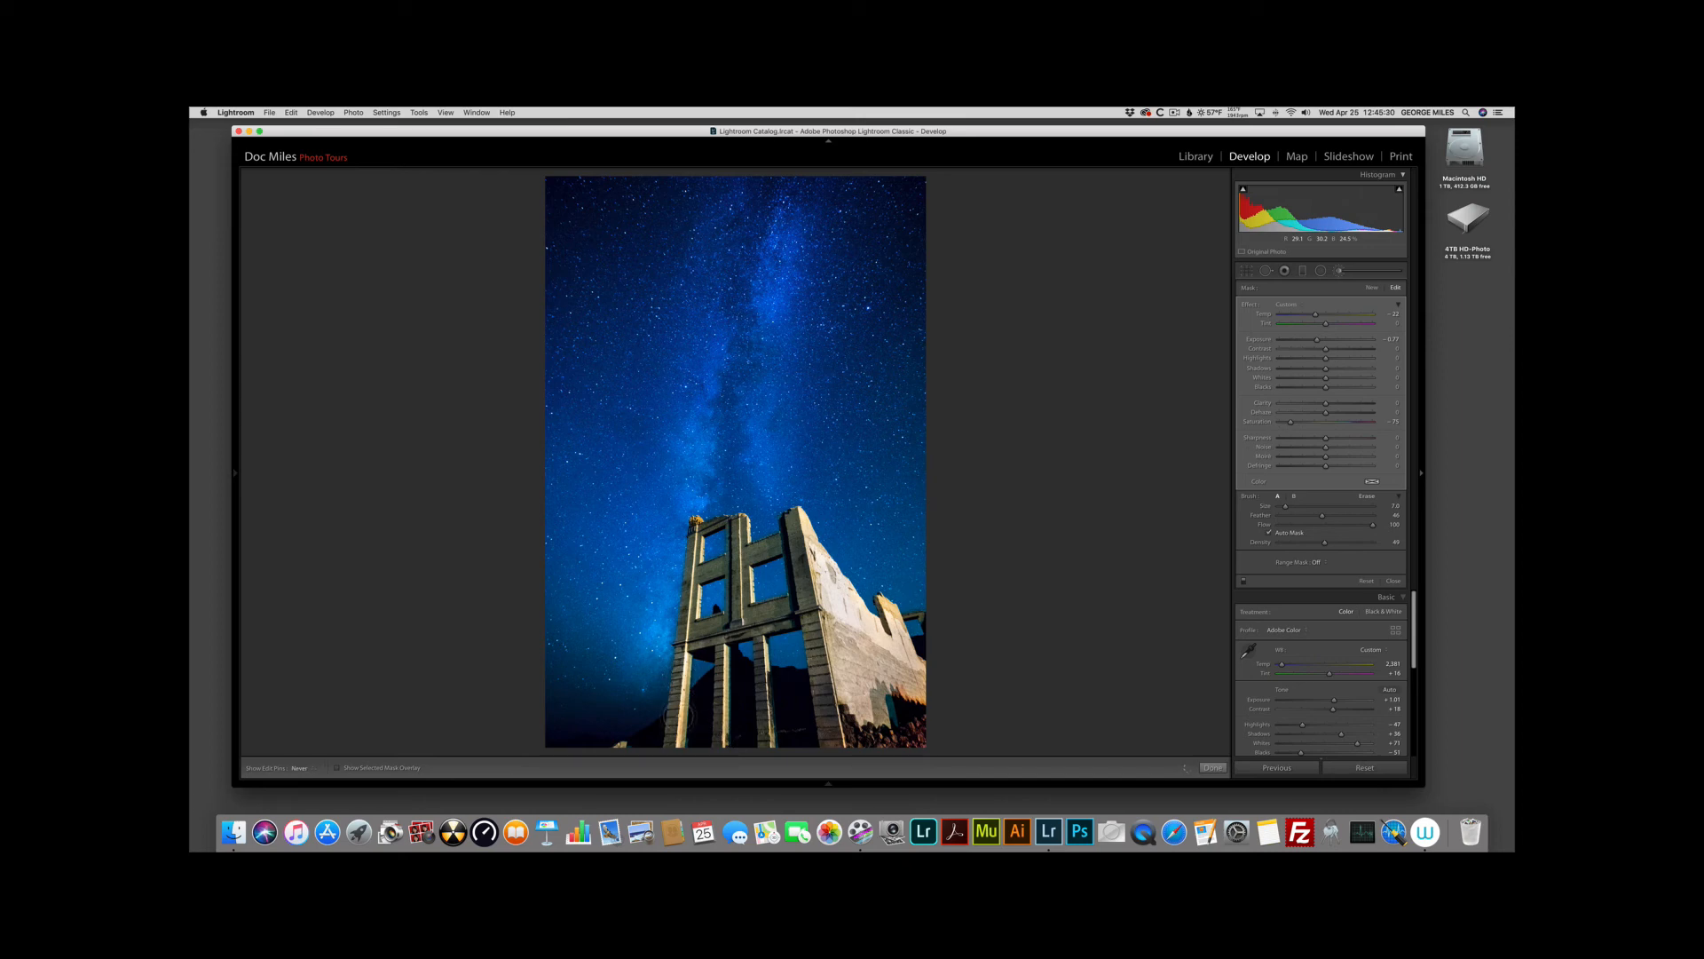
{"action": "left_click_drag", "start_coordinate": [679, 716], "coordinate": [666, 689]}
- Shrink the brush to size 3 and erase the adjustment from the sky in the ruin's window openings
{"action": "key", "text": "["}
{"action": "key", "text": "["}
{"action": "key", "text": "["}
{"action": "key", "text": "["}
{"action": "key", "text": "h"}
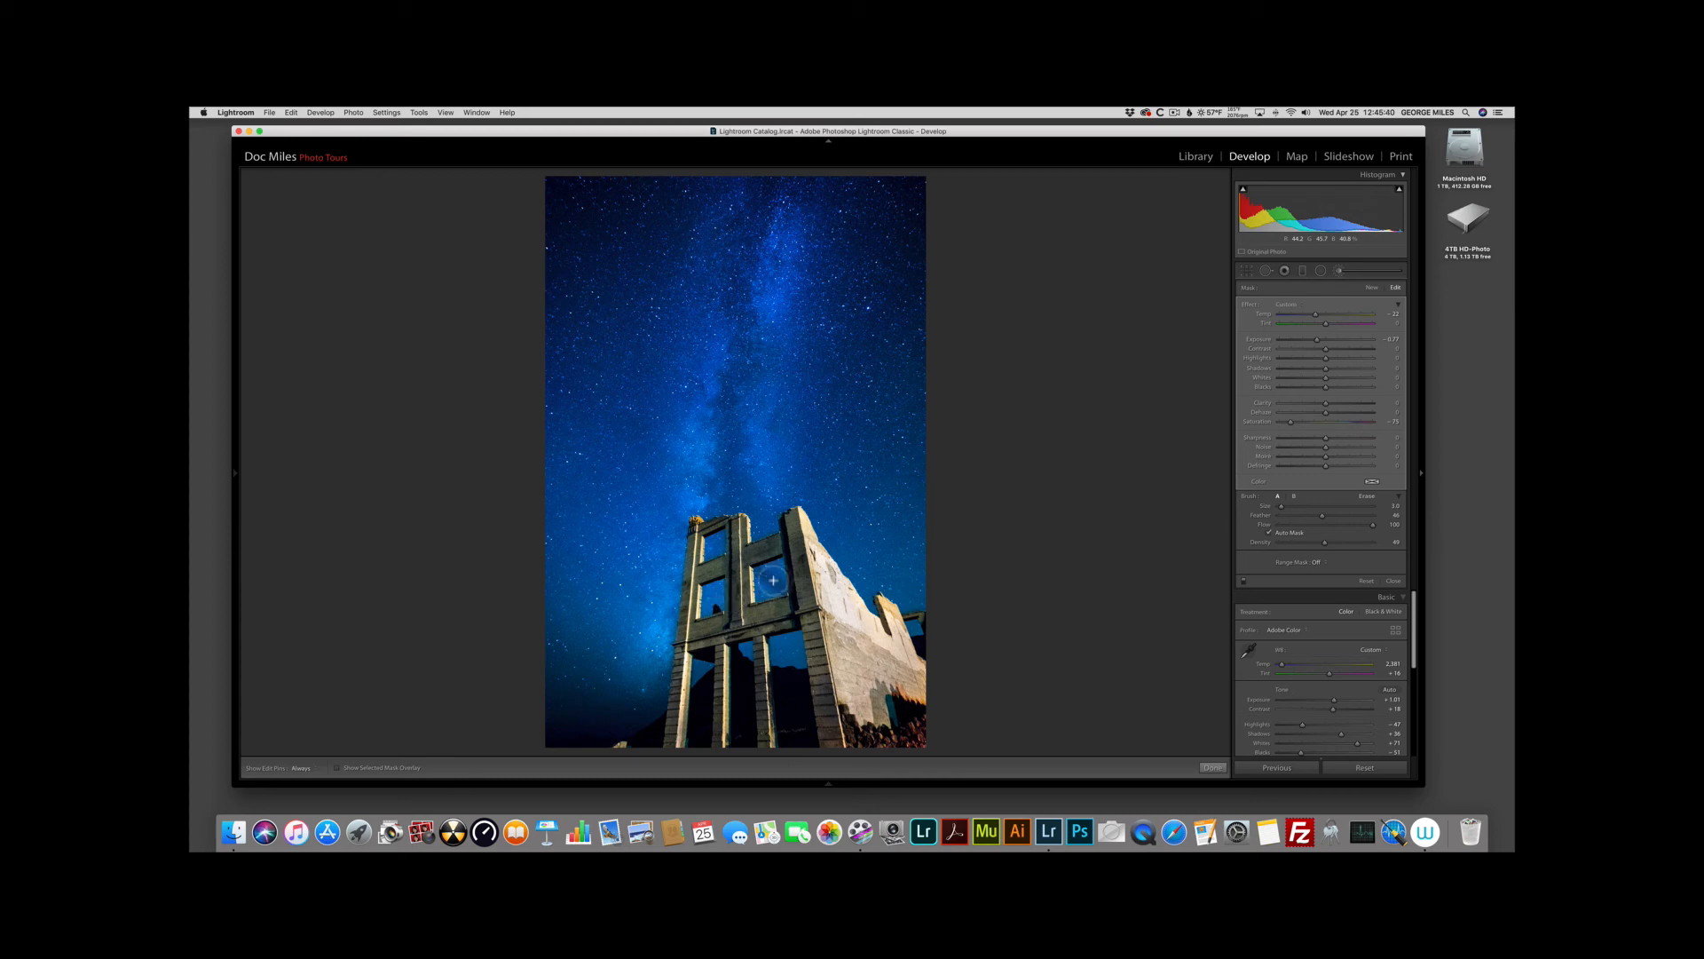
{"action": "key", "text": "alt"}
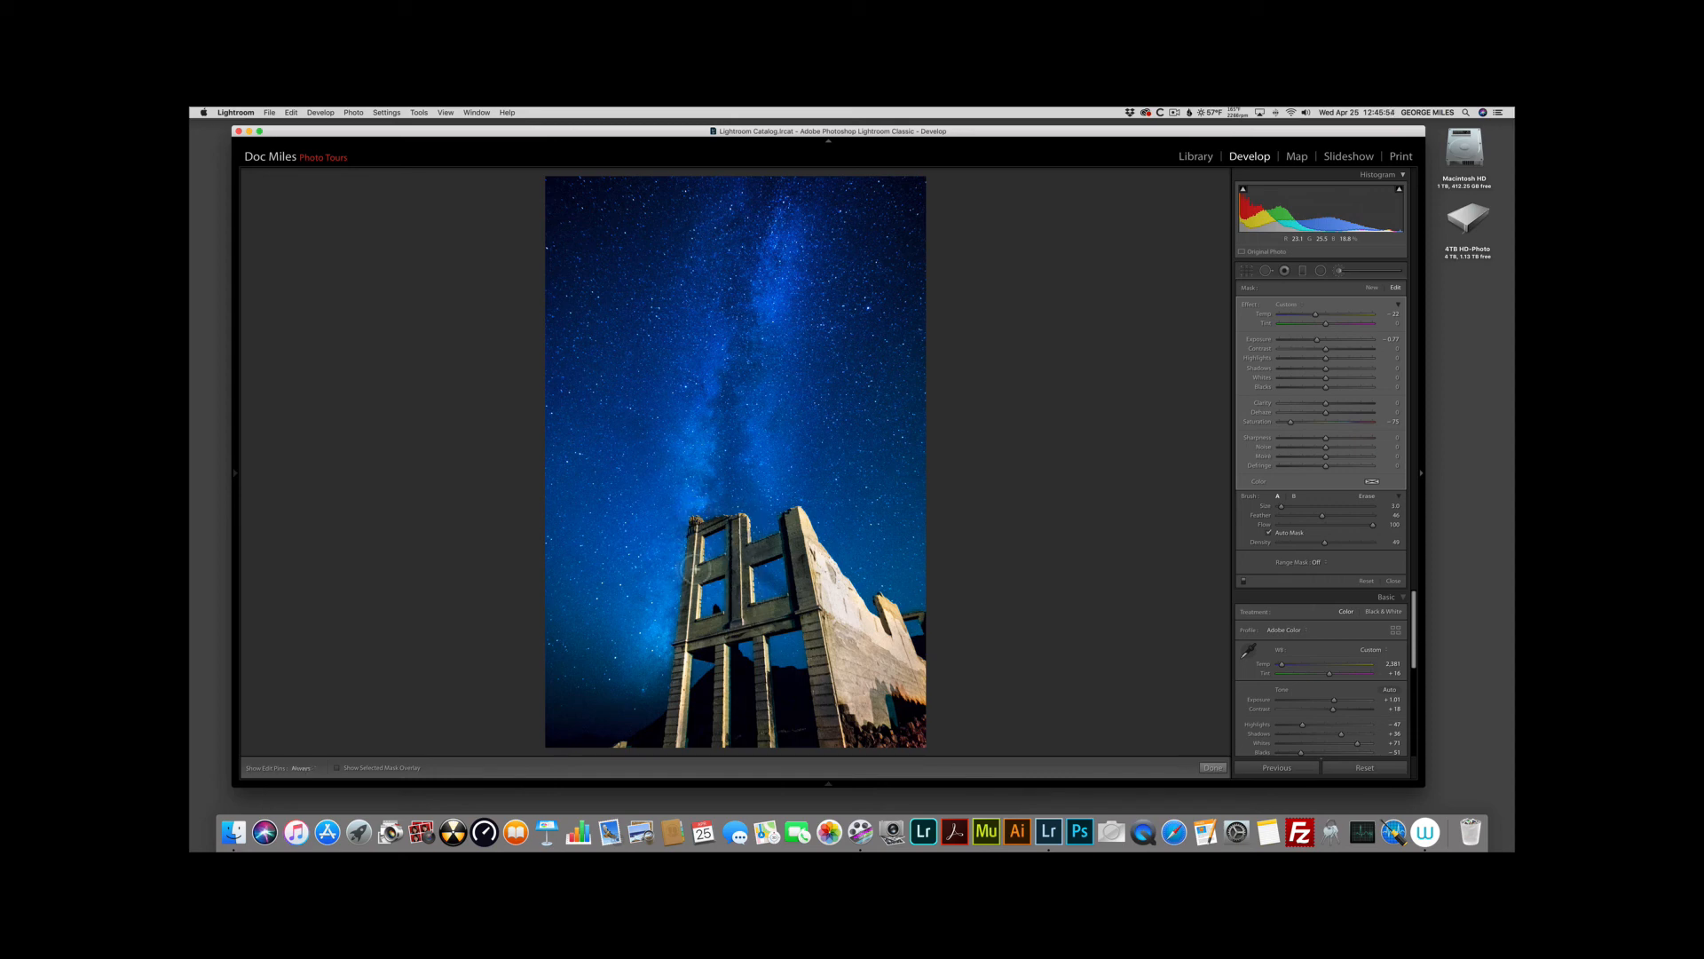
{"action": "key", "text": "h"}
- Touch up the brush mask along the ruin's left edge and around its lower columns
{"action": "left_click_drag", "start_coordinate": [690, 574], "coordinate": [688, 742]}
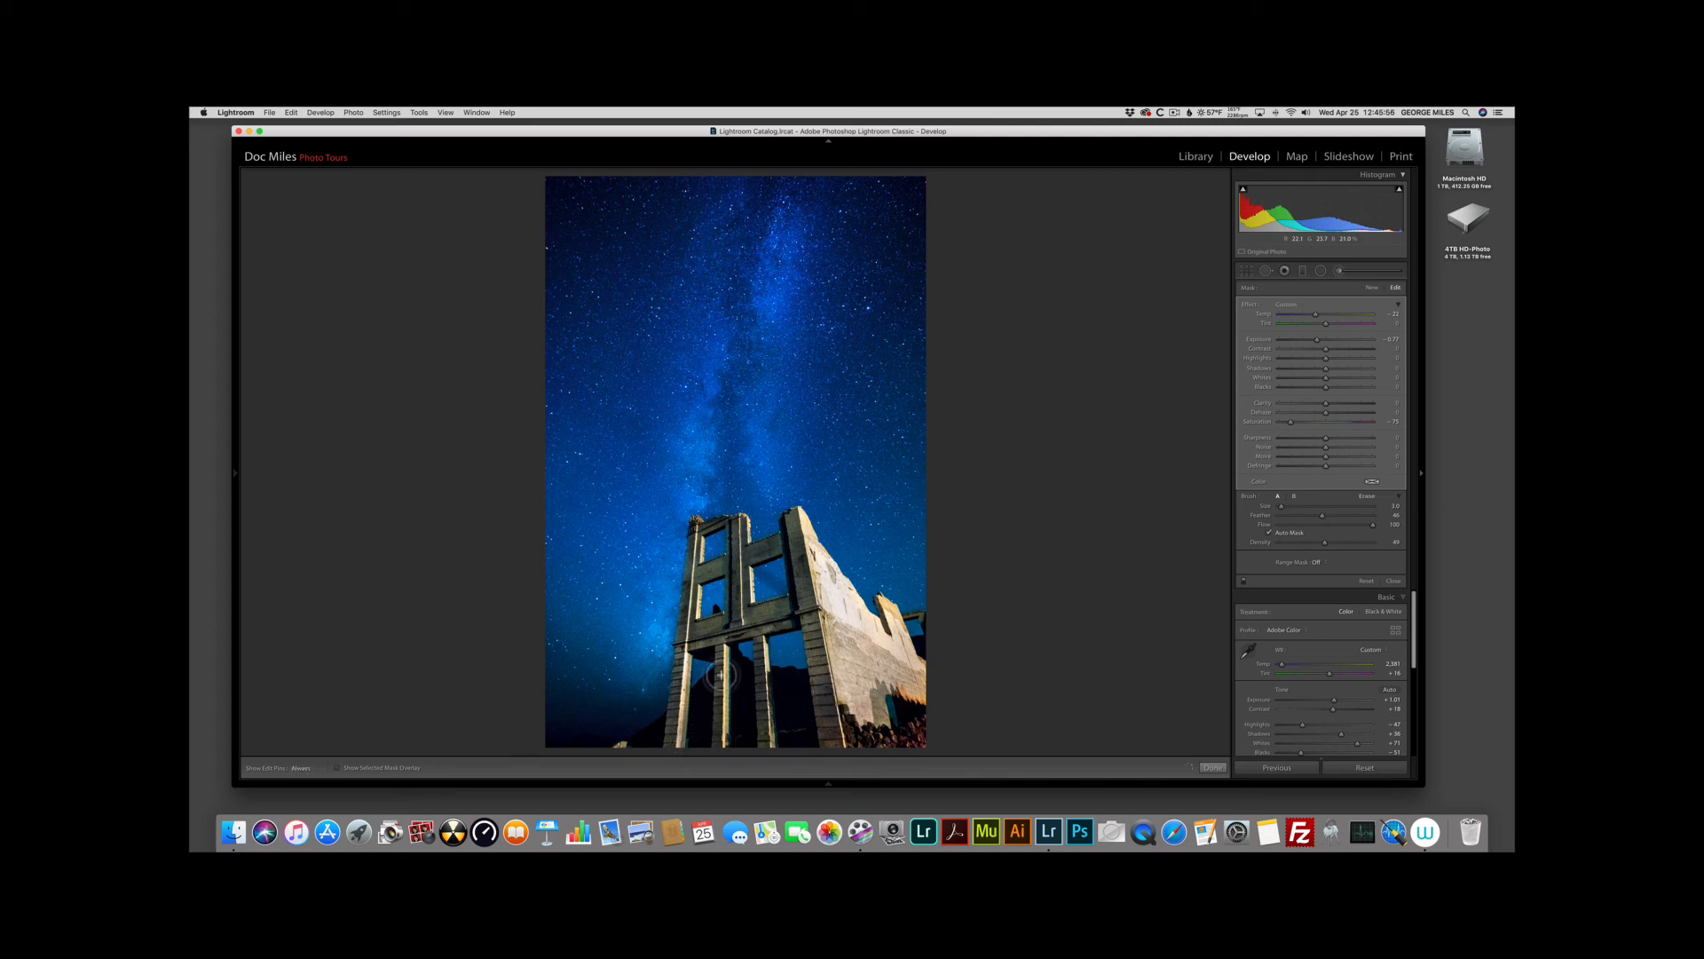
{"action": "left_click_drag", "start_coordinate": [727, 659], "coordinate": [741, 768]}
{"action": "left_click_drag", "start_coordinate": [771, 653], "coordinate": [775, 695]}
{"action": "key", "text": "alt"}
- Crop a thin strip off the bottom of the photo and compare the result with the unedited version
{"action": "left_click", "coordinate": [1246, 272]}
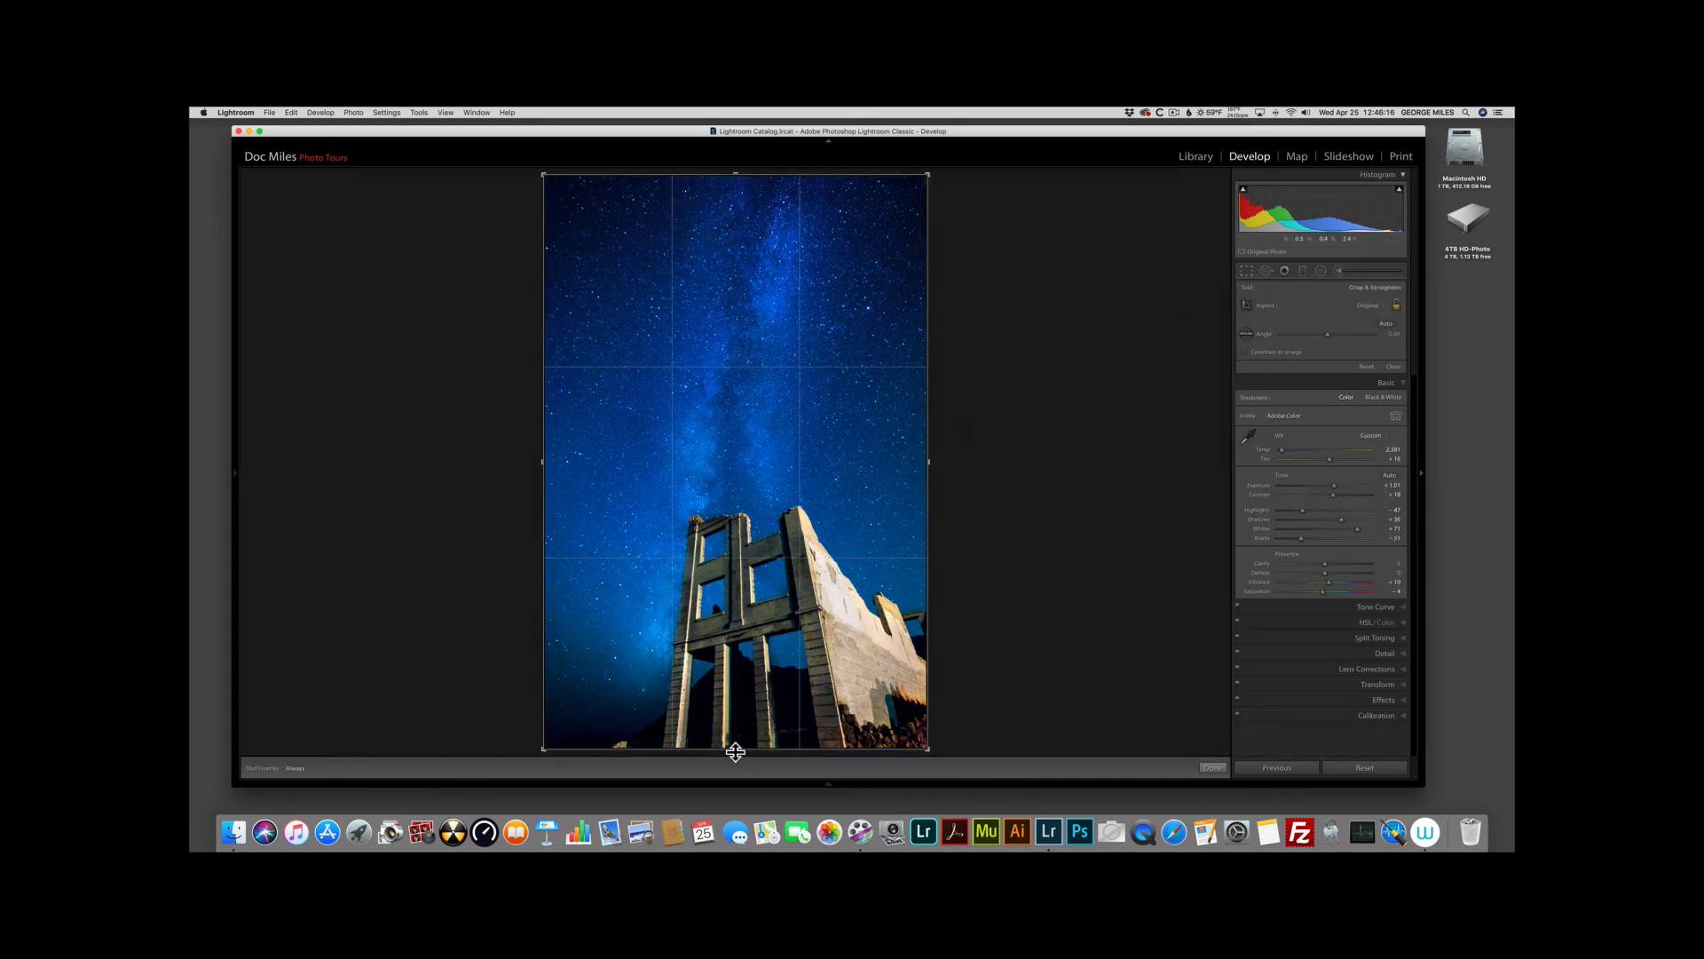
{"action": "left_click_drag", "start_coordinate": [737, 747], "coordinate": [740, 753]}
{"action": "key", "text": "Return"}
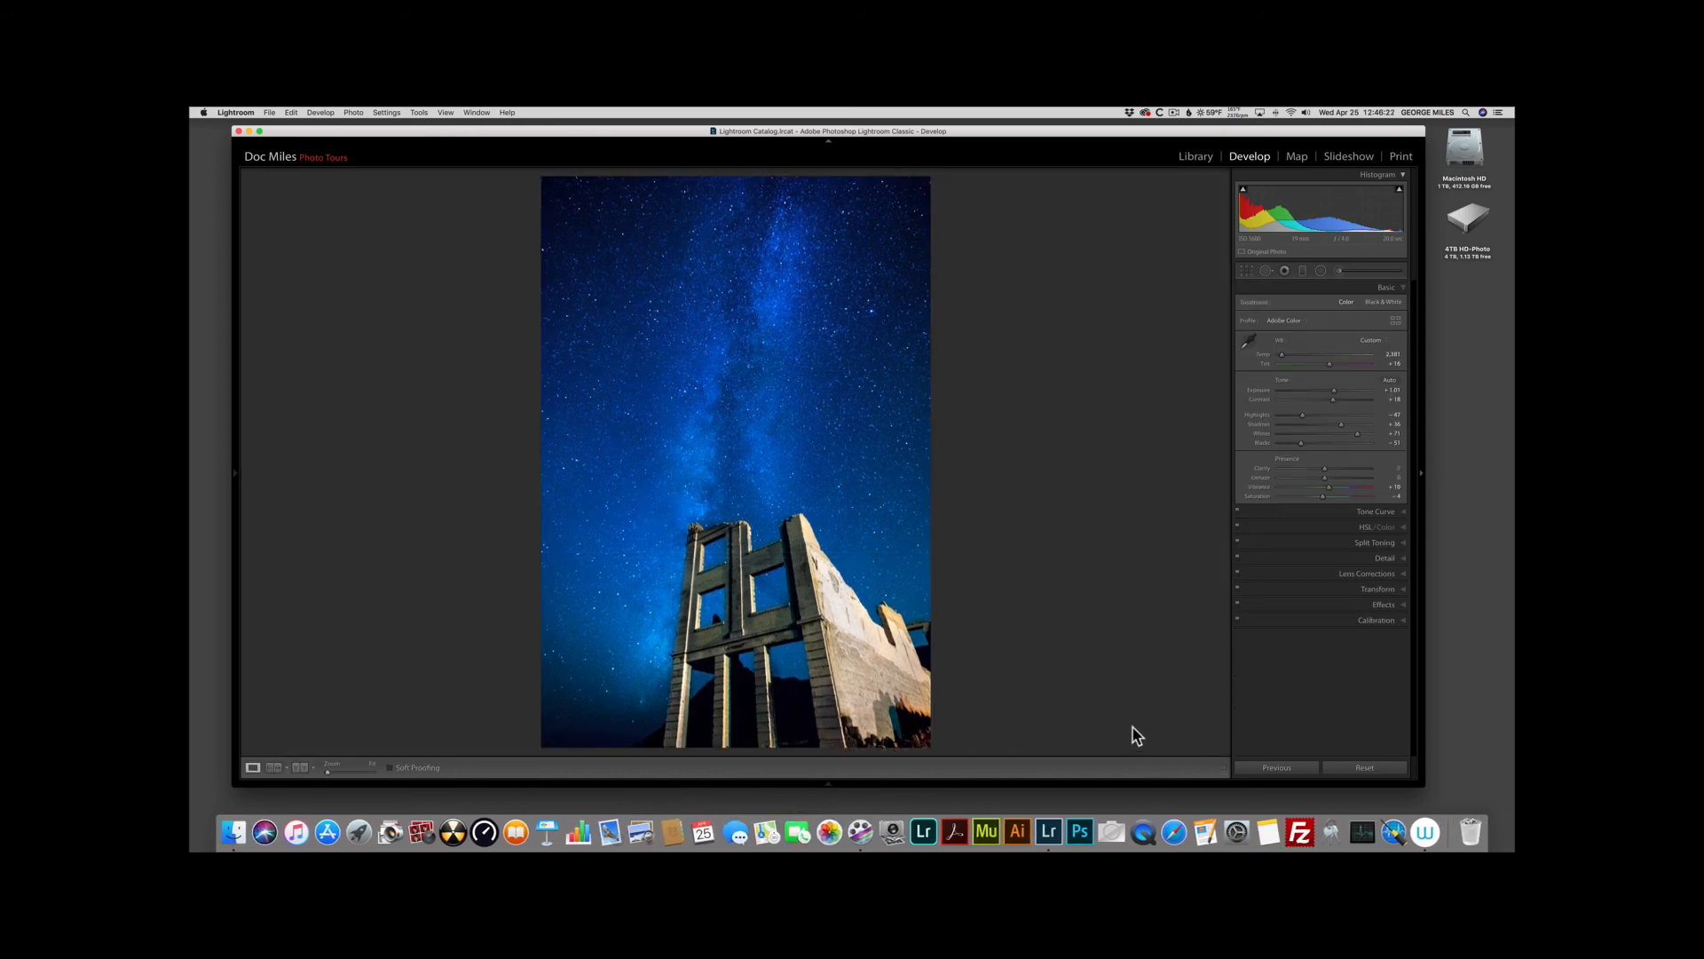
{"action": "key", "text": "backslash"}
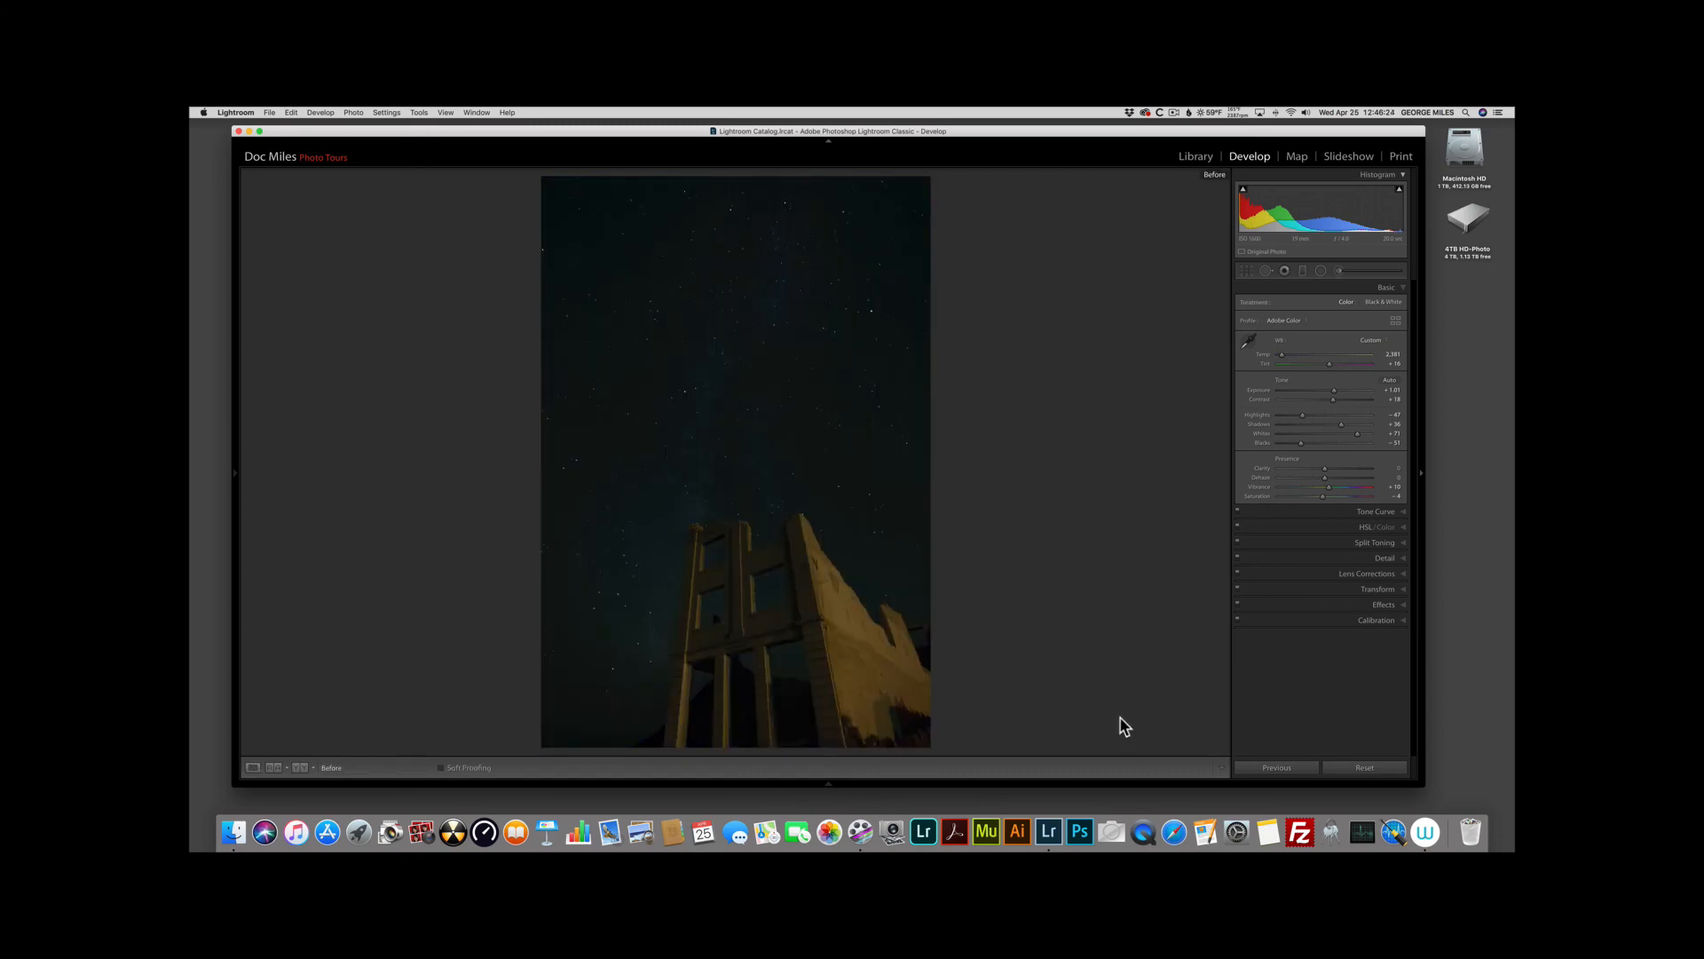
{"action": "key", "text": "backslash"}
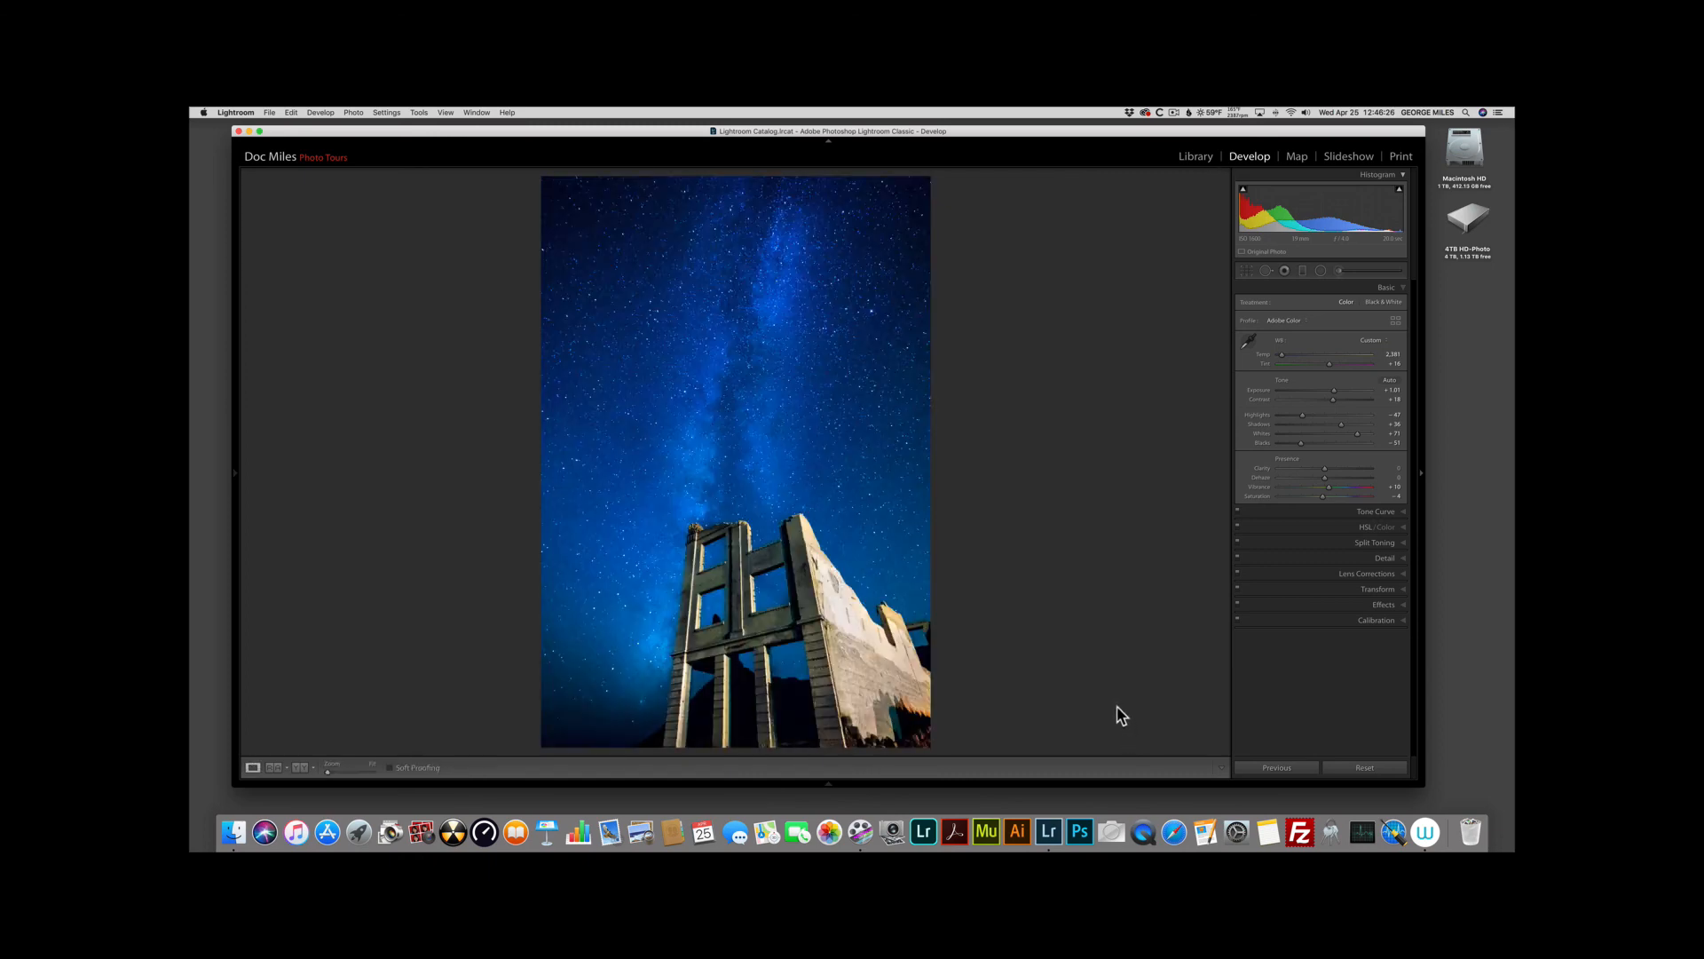